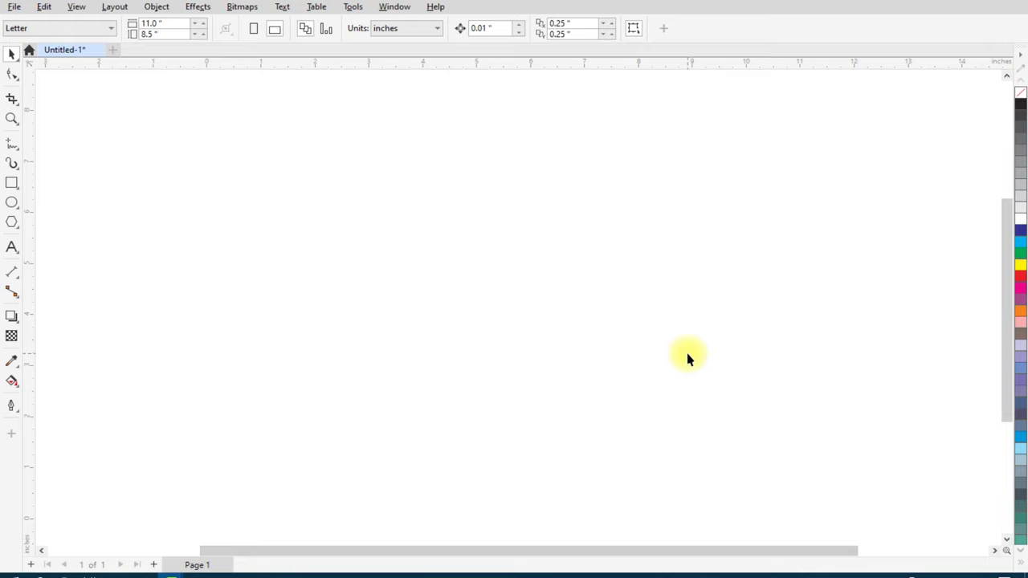
Choose the Ellipse tool on the blank Letter page.
click(447, 300)
click(11, 202)
Draw an ellipse and switch the document units to millimetres.
drag(334, 202, 643, 343)
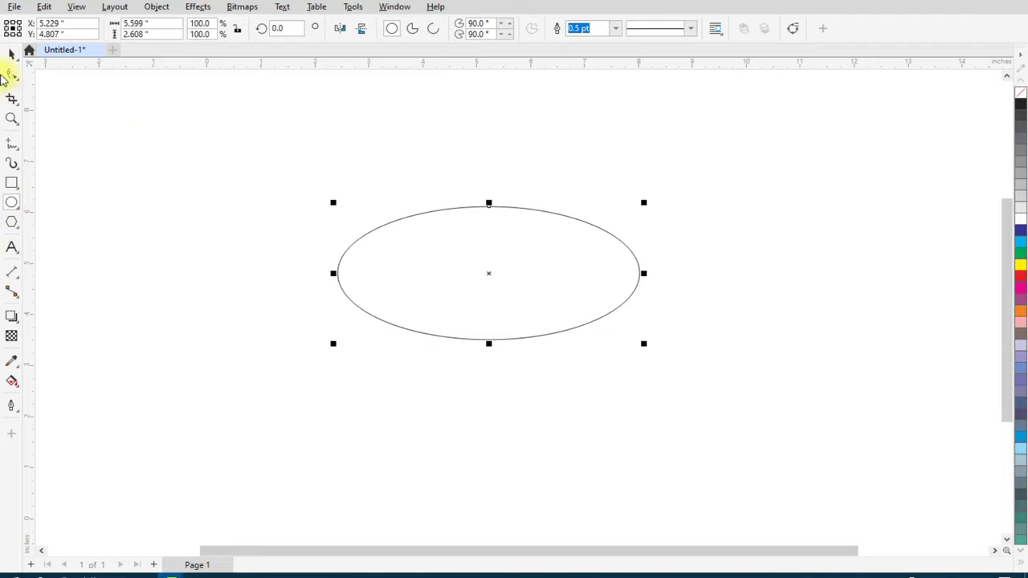
click(335, 167)
click(418, 28)
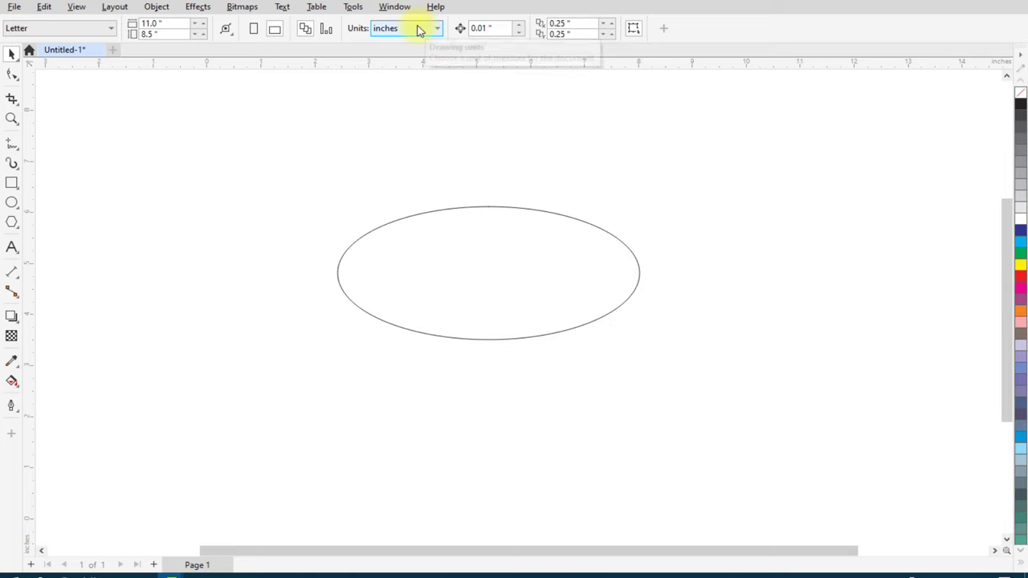
click(395, 58)
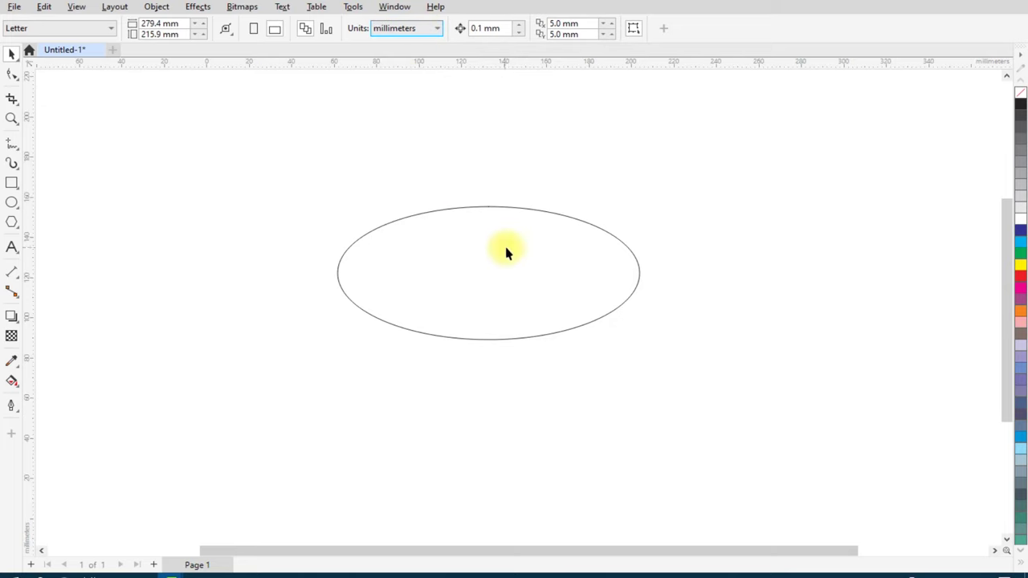
Resize the ellipse to 100 × 30 mm.
click(474, 240)
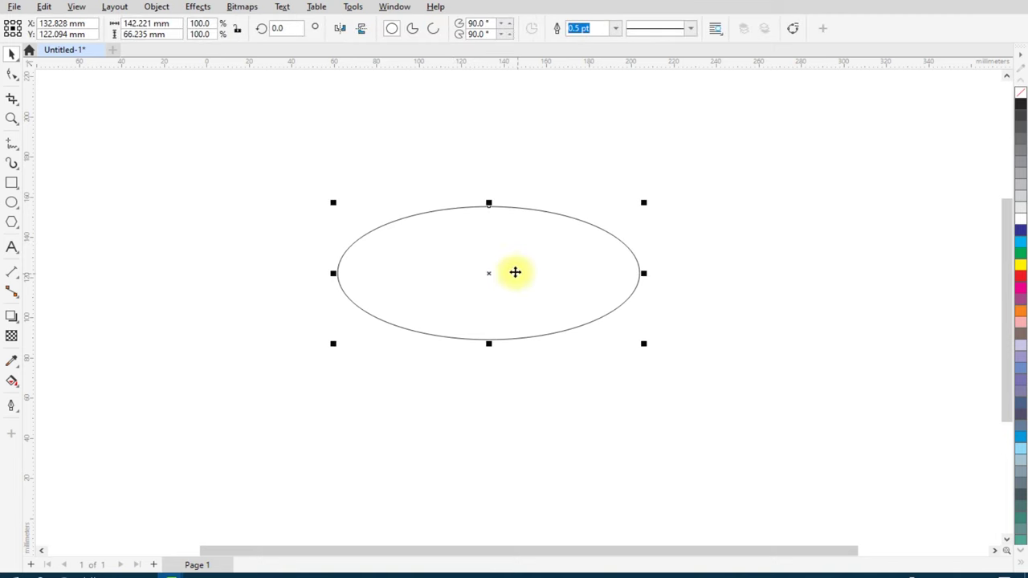
double_click(148, 23)
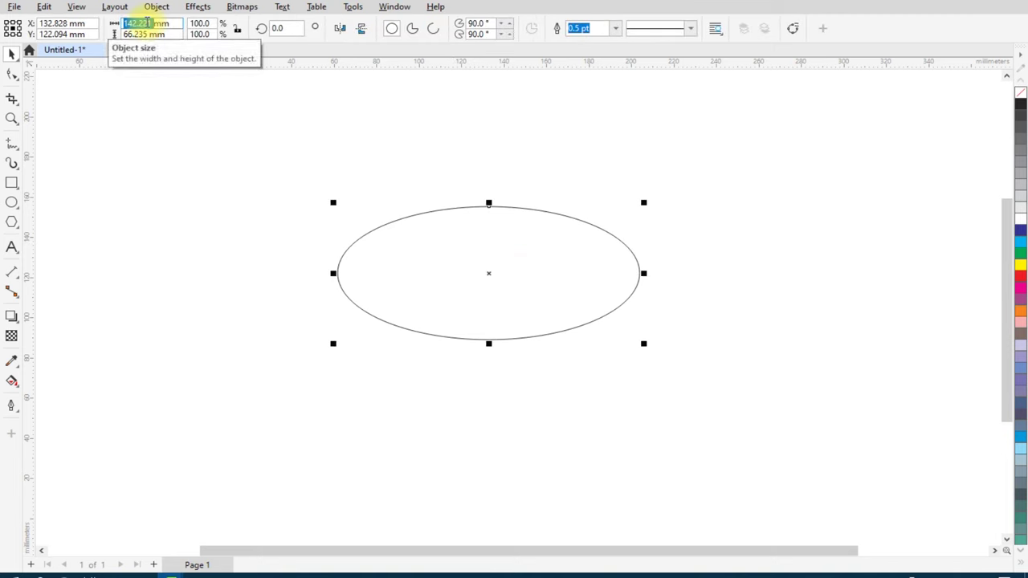
text(100mm)
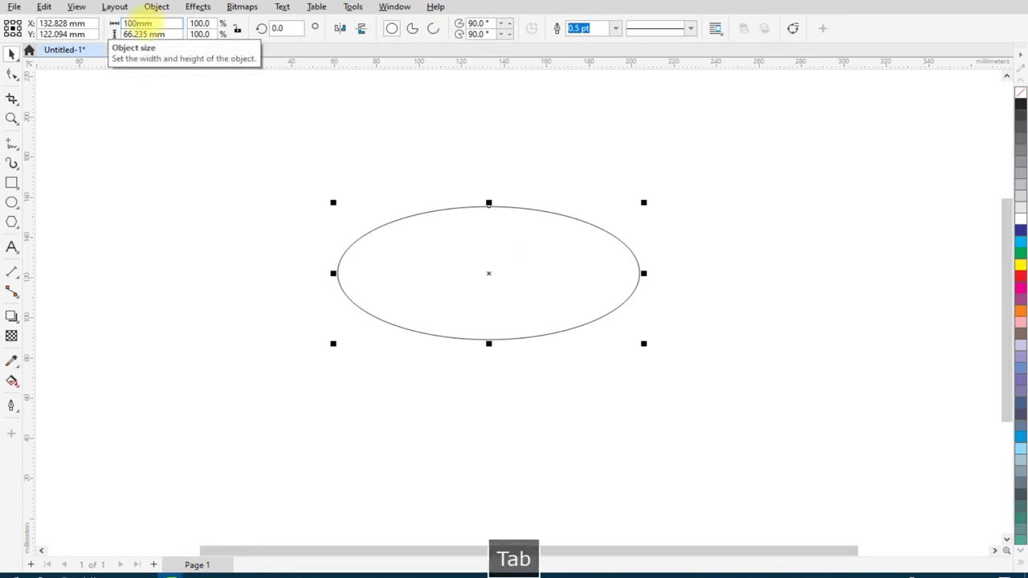
text(30)
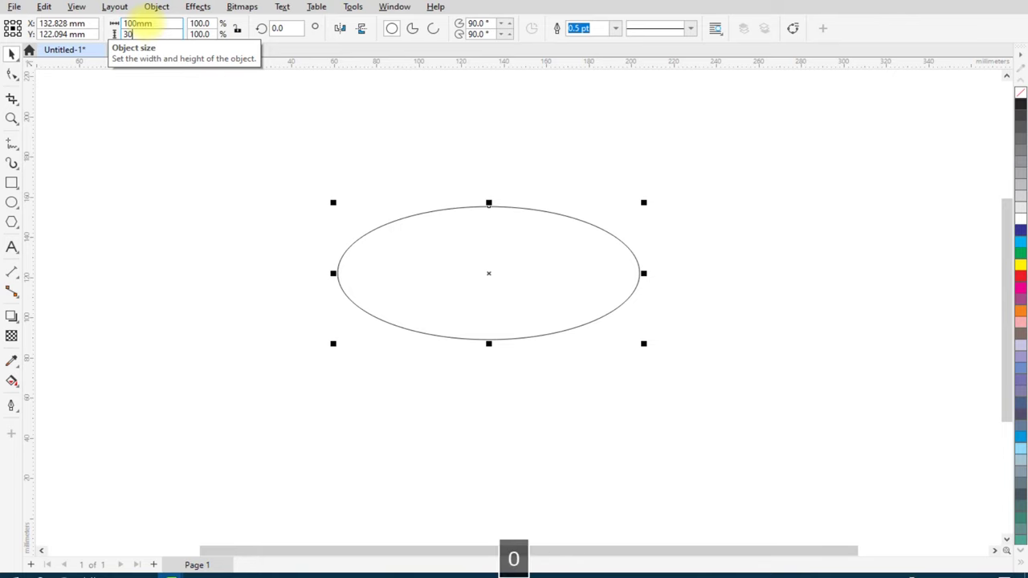
key(Return)
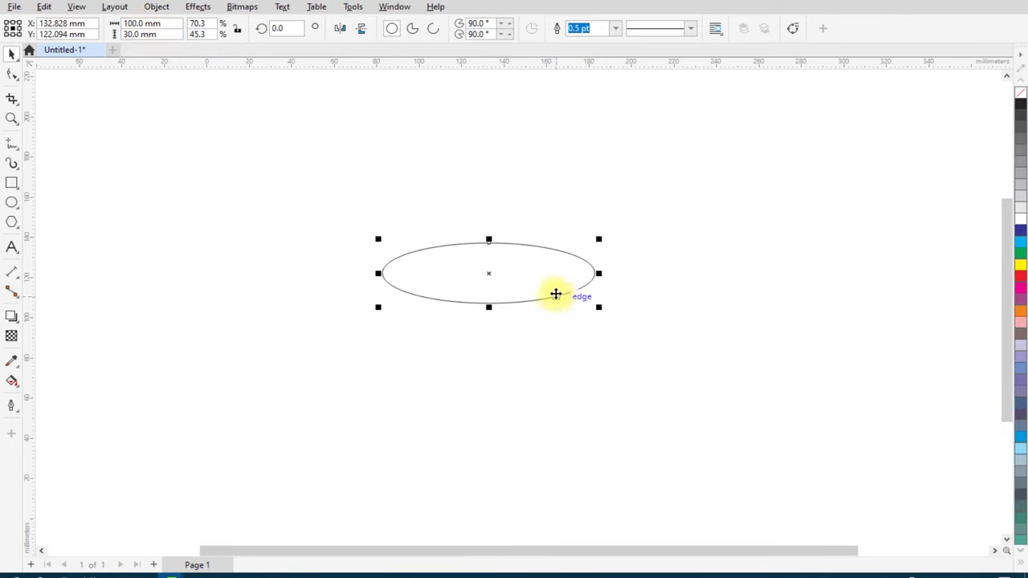
scroll(554, 293, up, 1)
scroll(514, 273, up, 1)
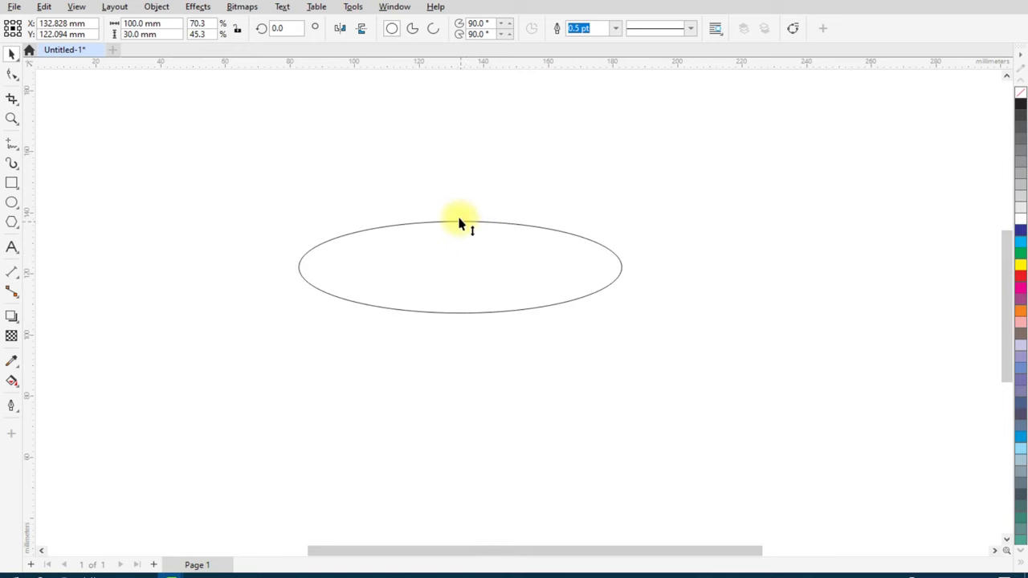
Ctrl-drag the top handle down to make a mirrored copy directly below.
drag(460, 223, 462, 333)
scroll(438, 249, down, 1)
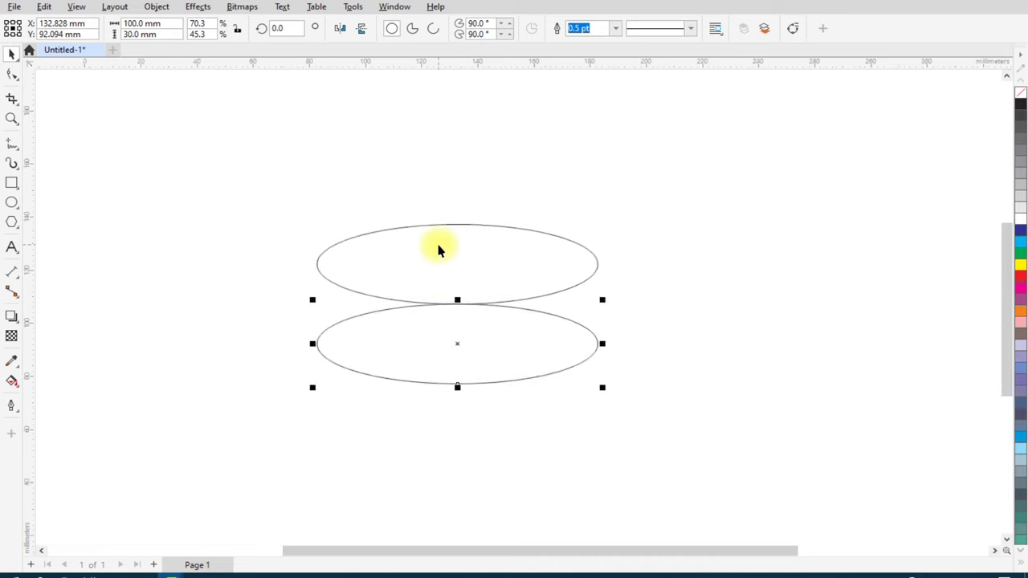
scroll(466, 319, up, 1)
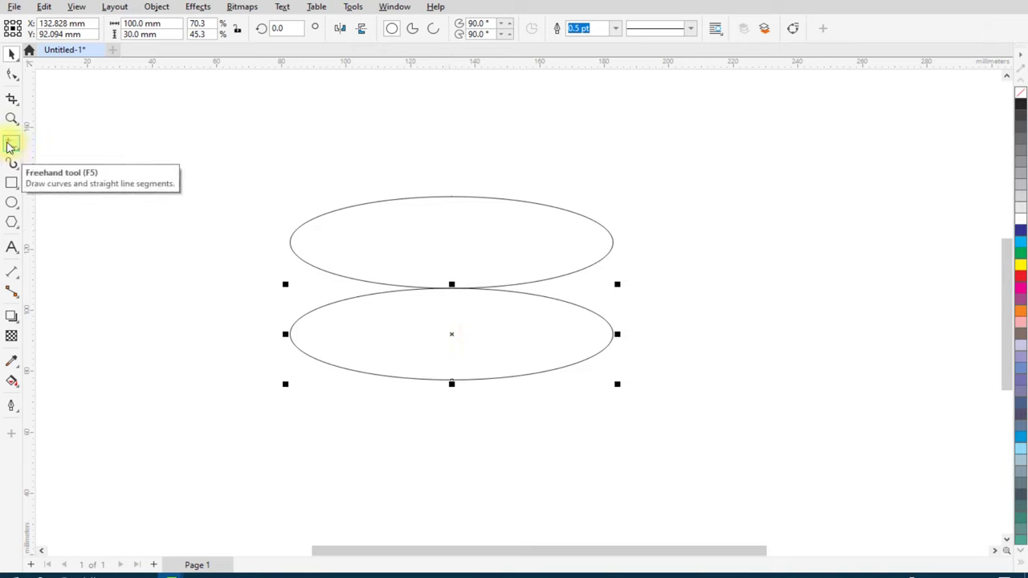
Draw a tall vertical line and align a duplicate to the ellipse's right edge.
click(11, 145)
drag(190, 128, 190, 438)
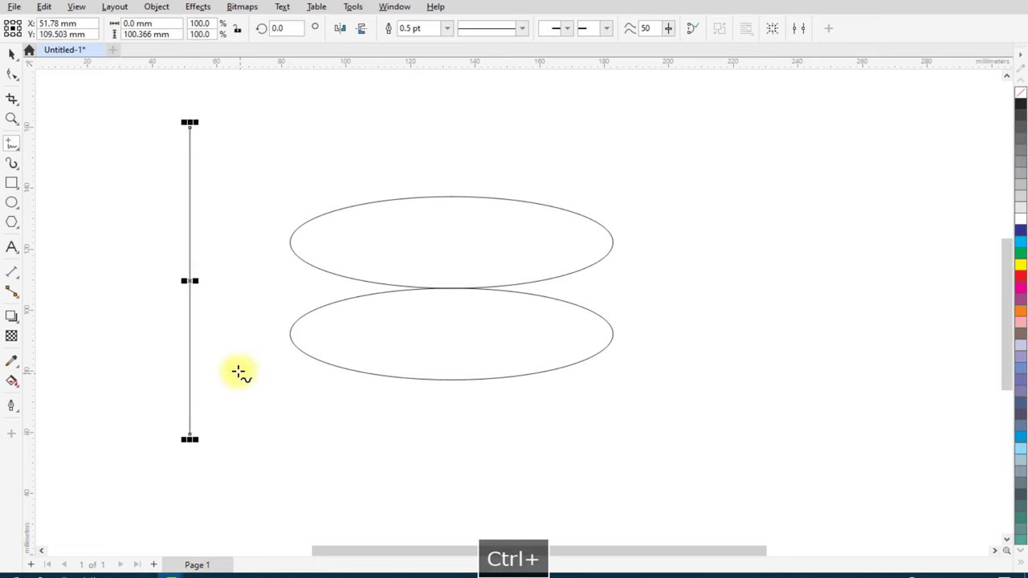
click(11, 53)
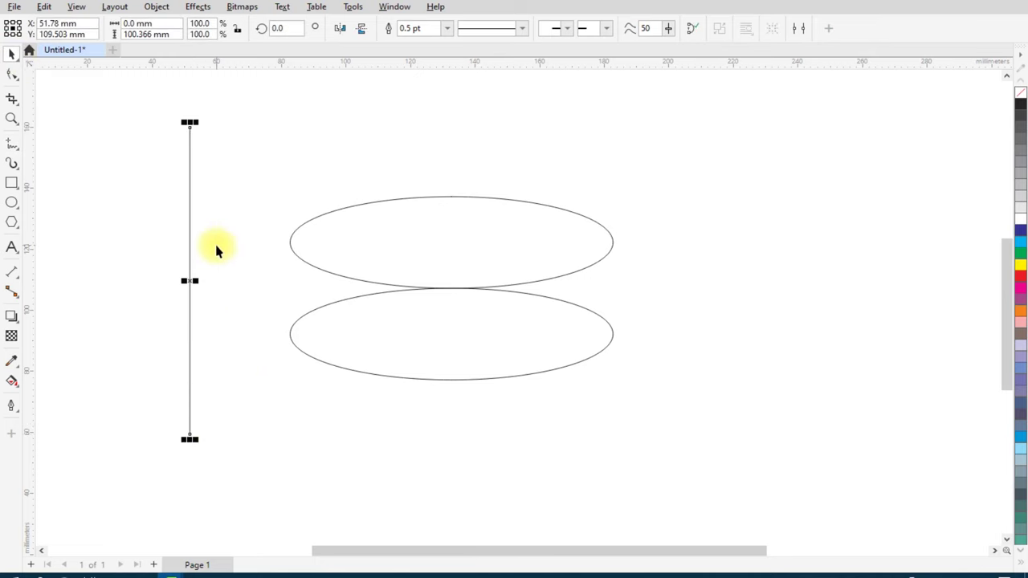
key(ctrl+c)
key(ctrl+v)
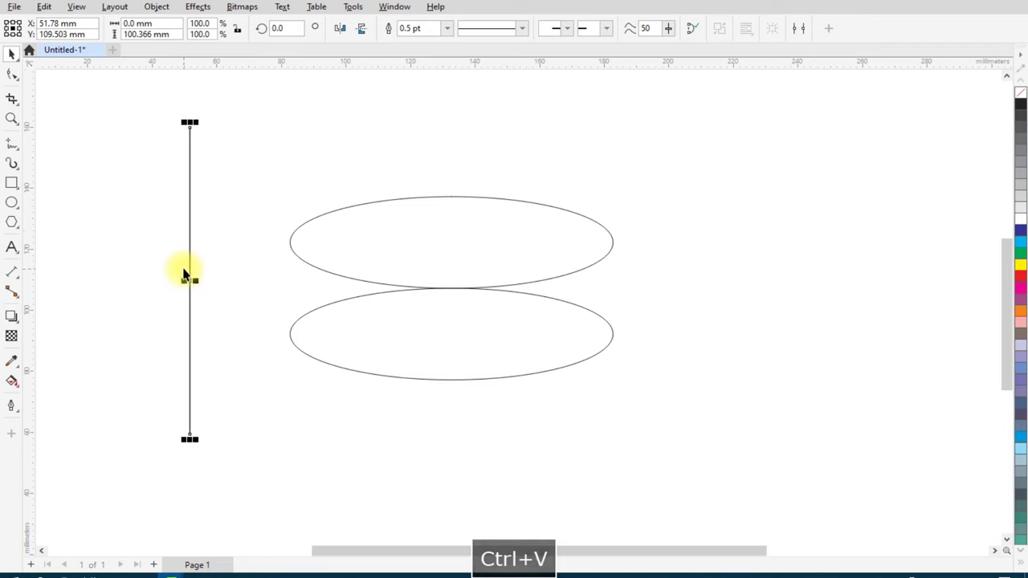
shift+click(405, 241)
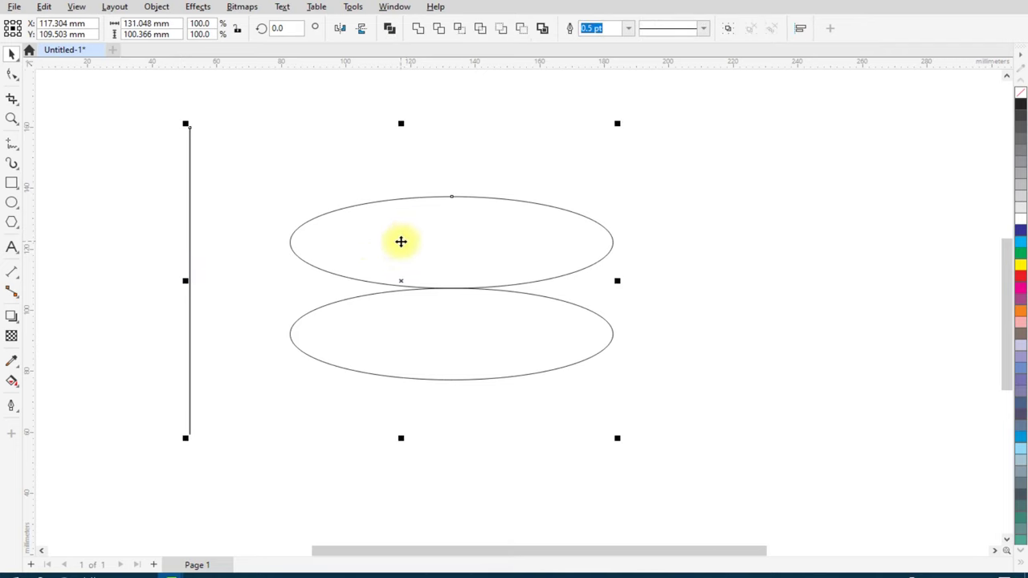
key(r)
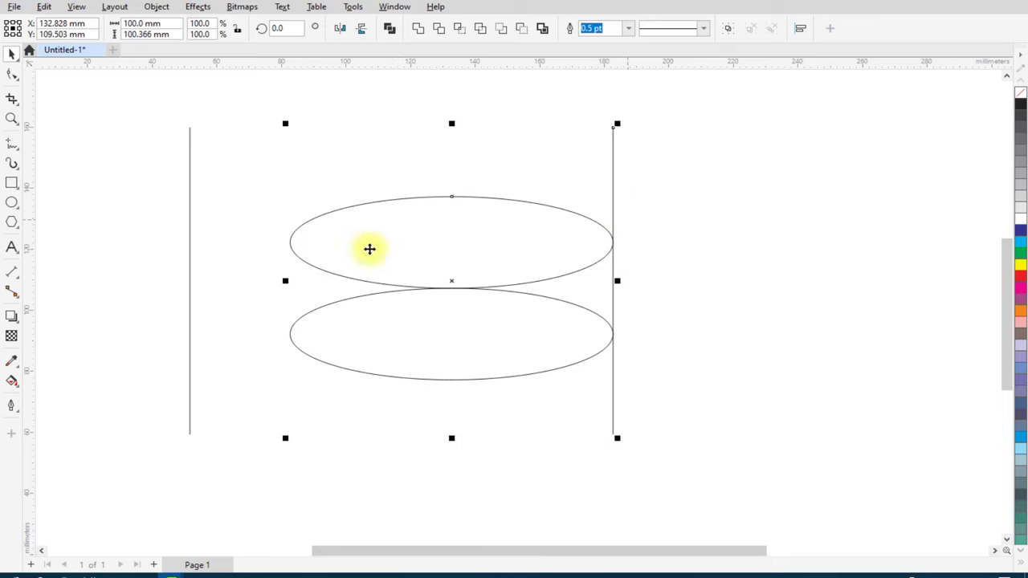
Centre the original vertical line on the stacked ellipses.
click(189, 217)
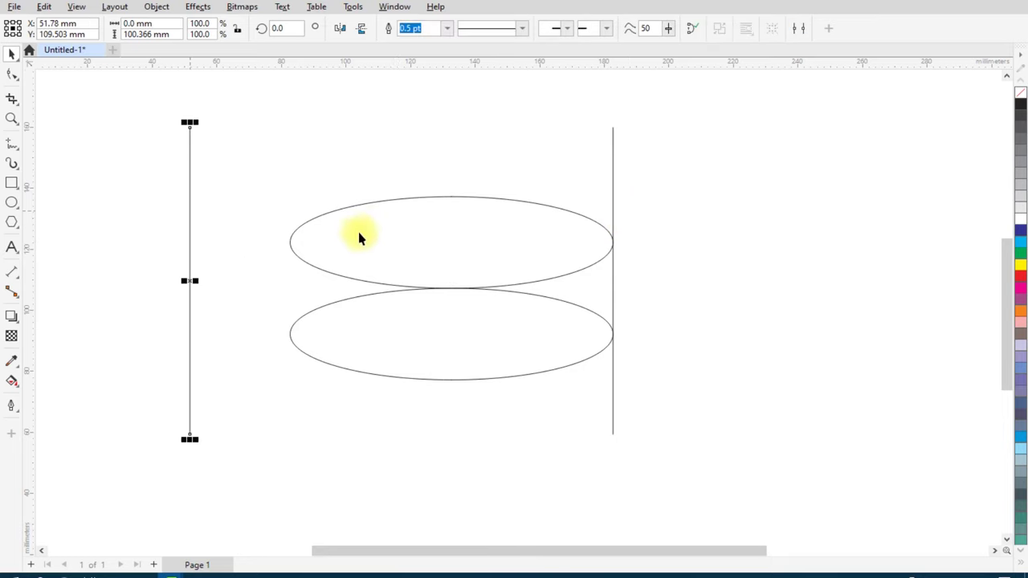
shift+click(421, 218)
key(c)
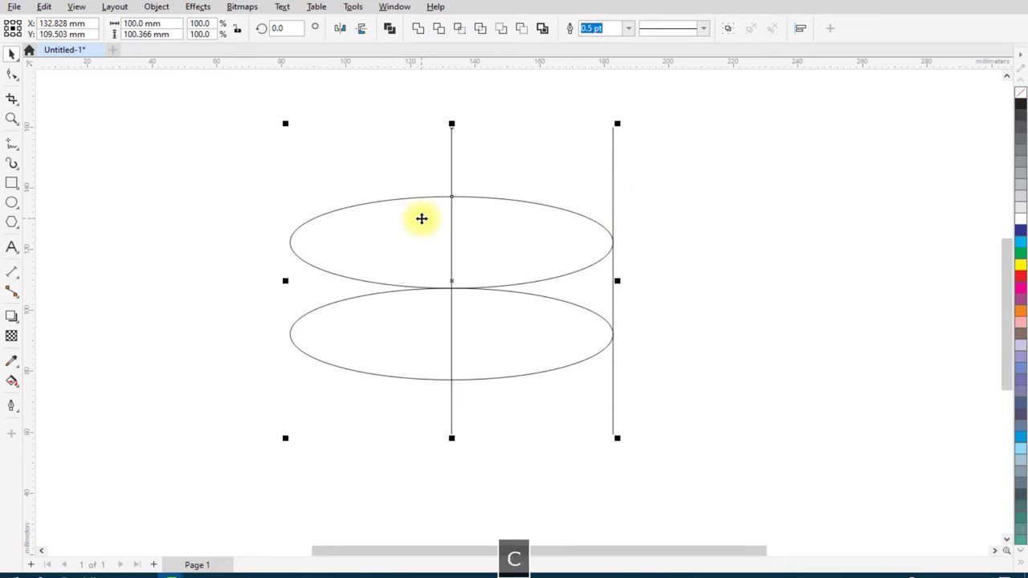
scroll(493, 237, up, 1)
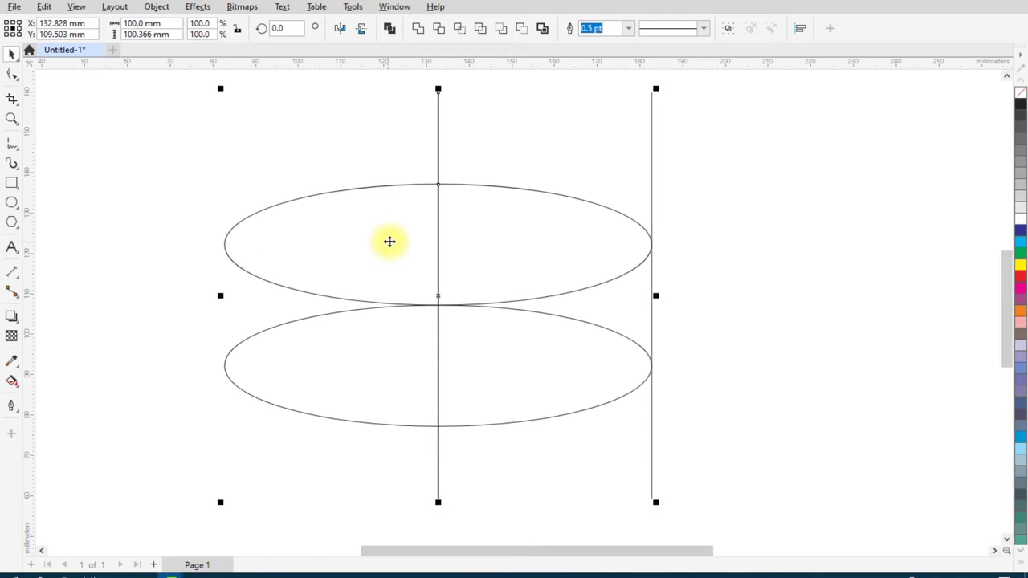
scroll(391, 241, down, 1)
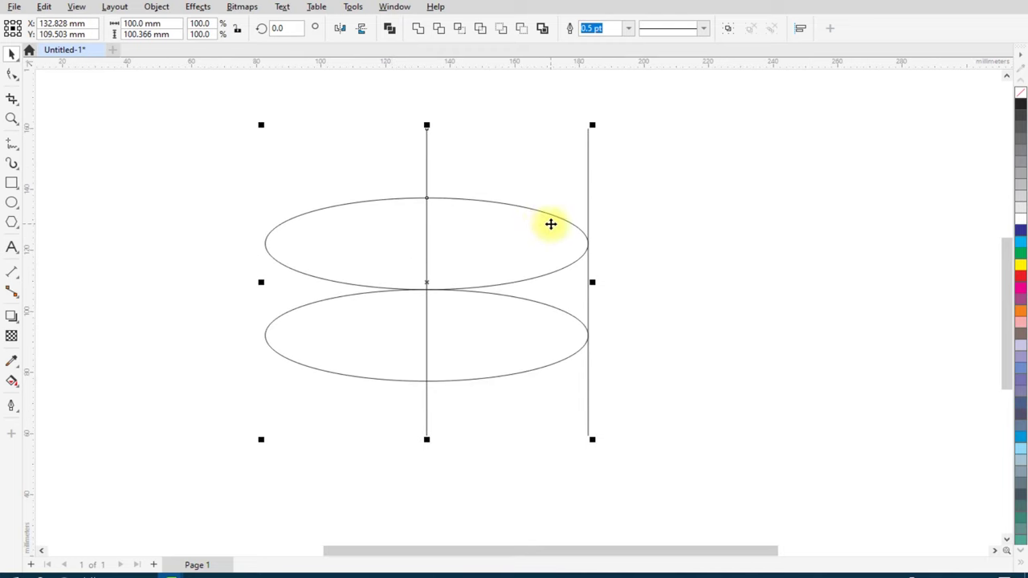
scroll(551, 222, up, 2)
scroll(482, 193, down, 1)
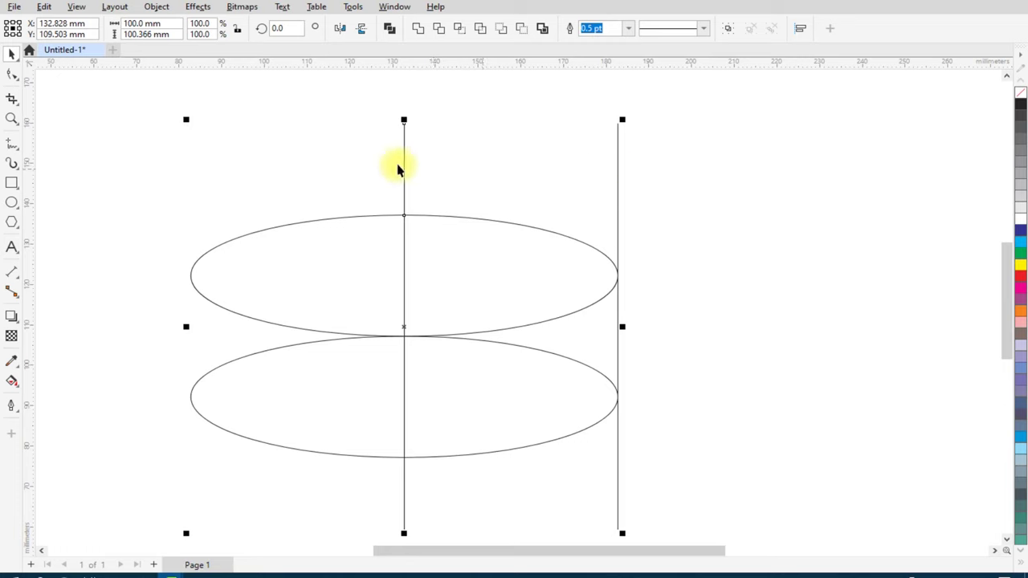
click(184, 168)
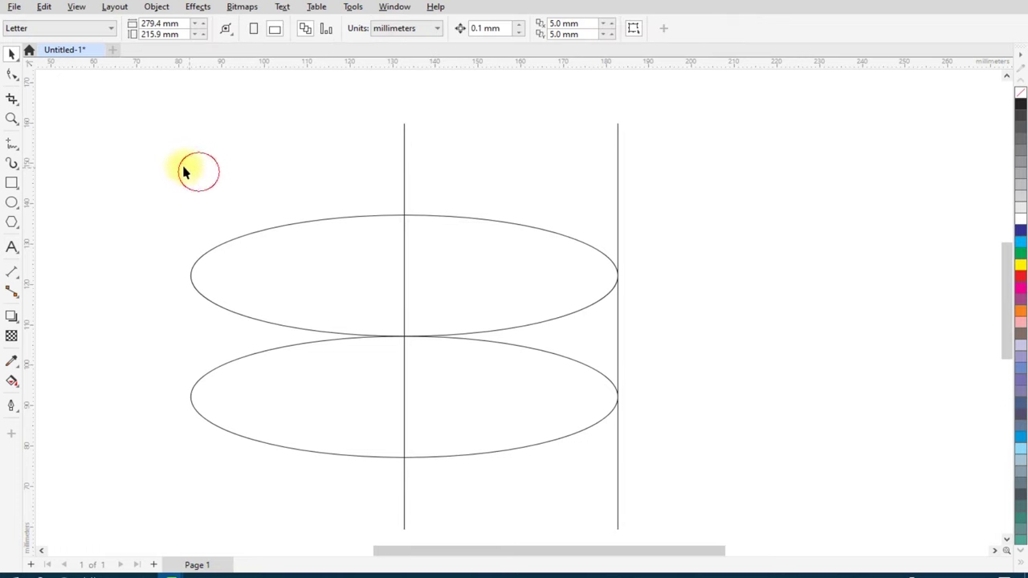
Draw a horizontal line between the verticals and copy the centre line to its midpoint.
click(12, 144)
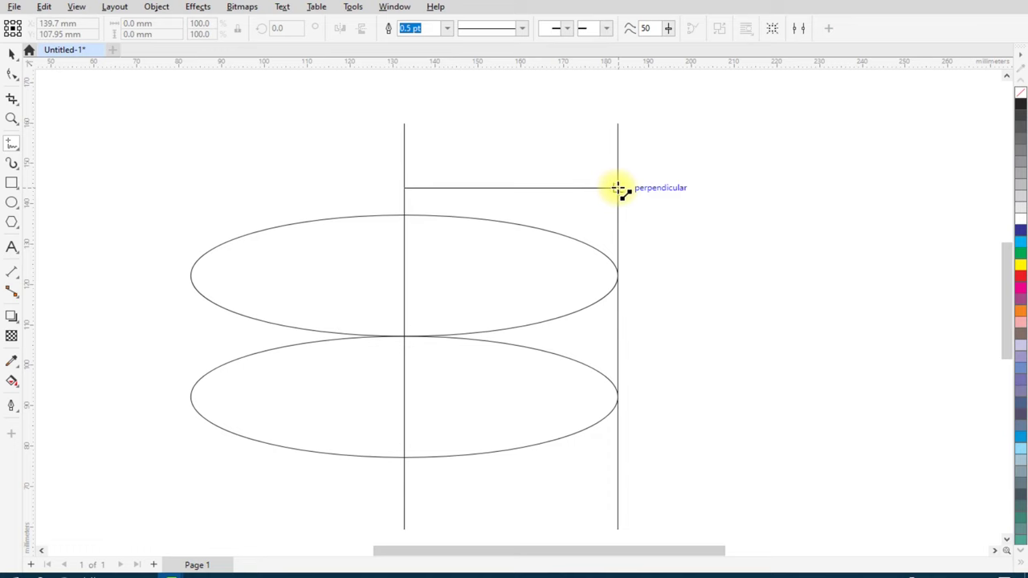
ctrl+click(618, 188)
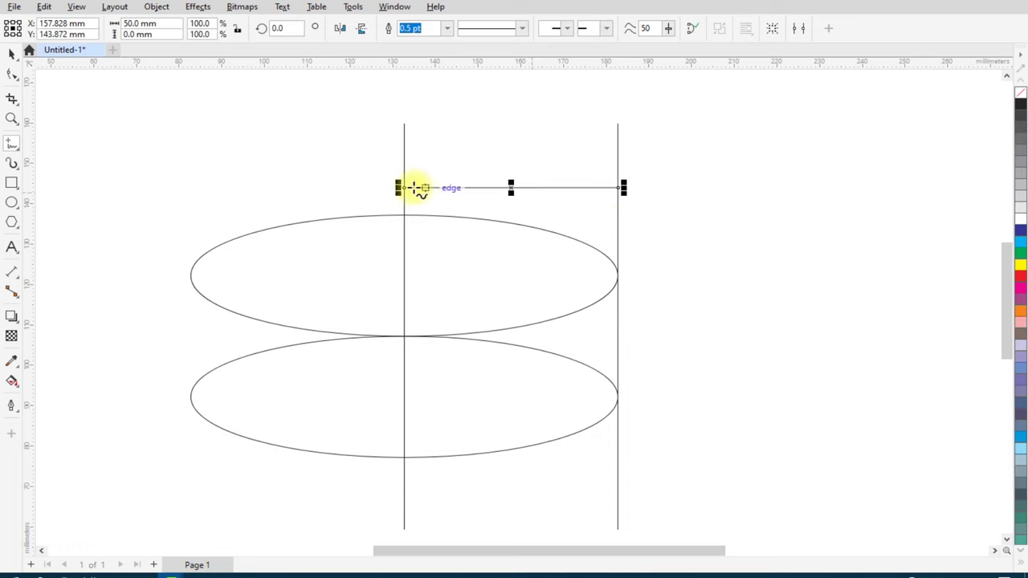
click(11, 52)
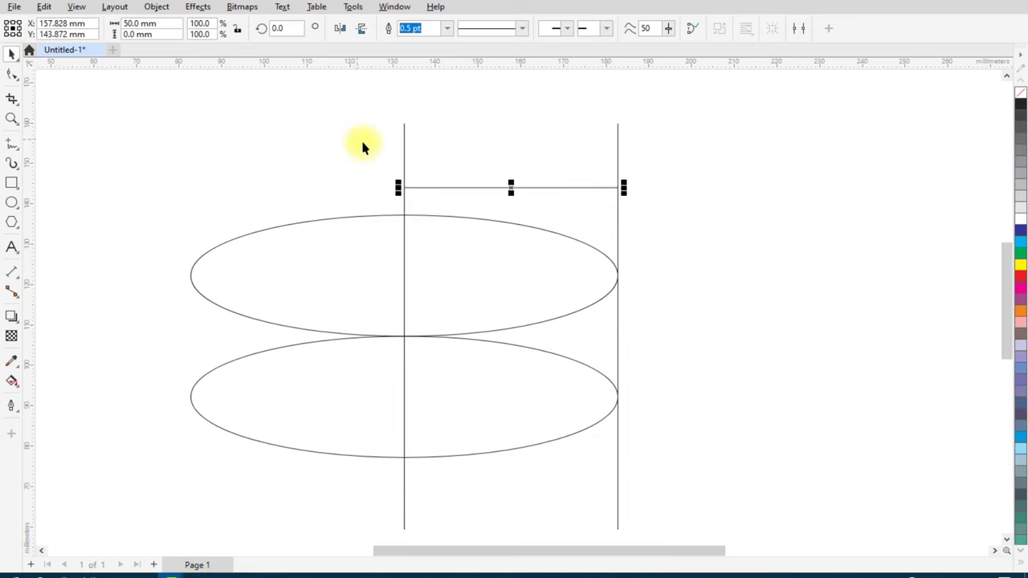
click(404, 153)
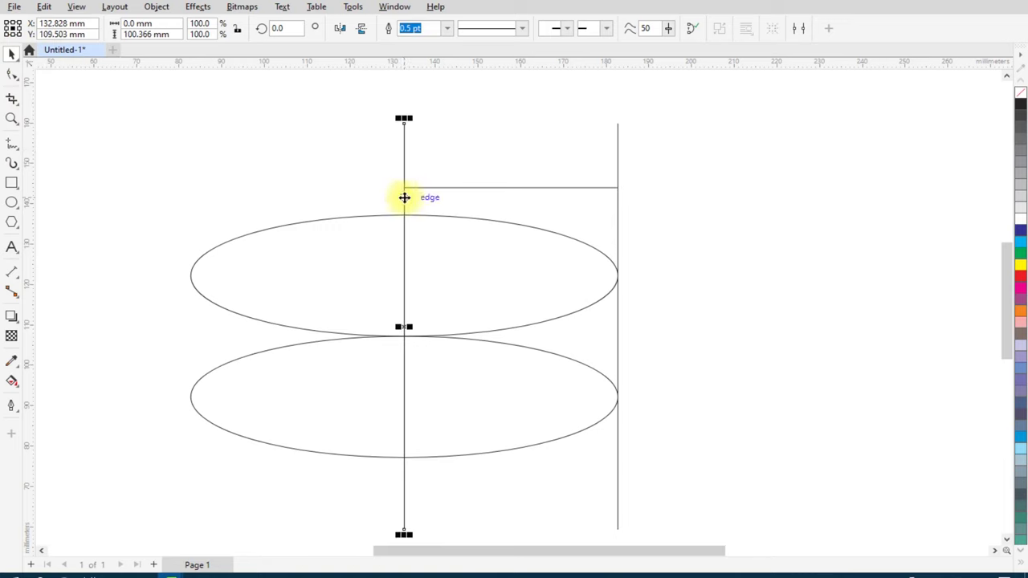
drag(413, 196, 510, 189)
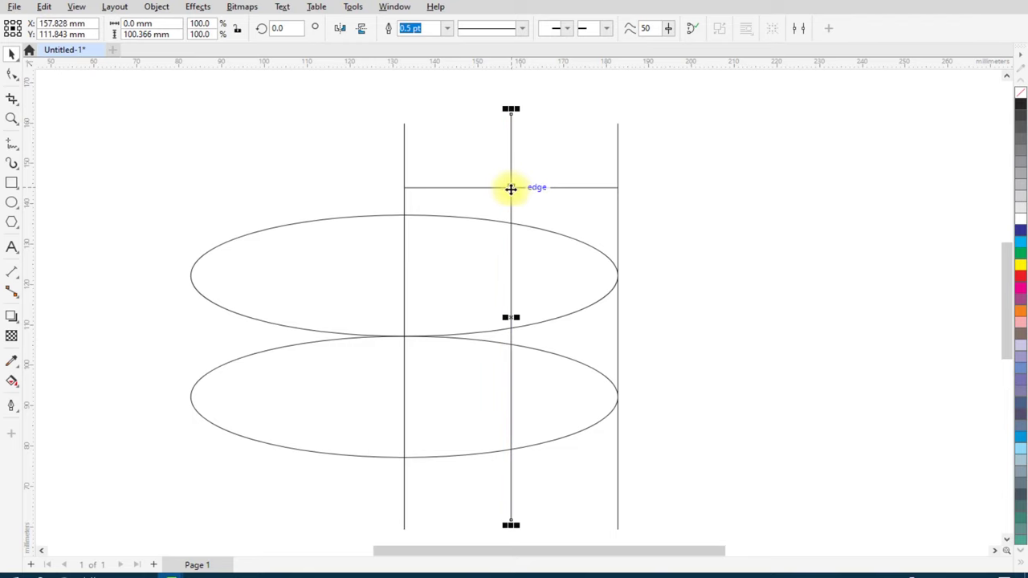
scroll(487, 187, down, 2)
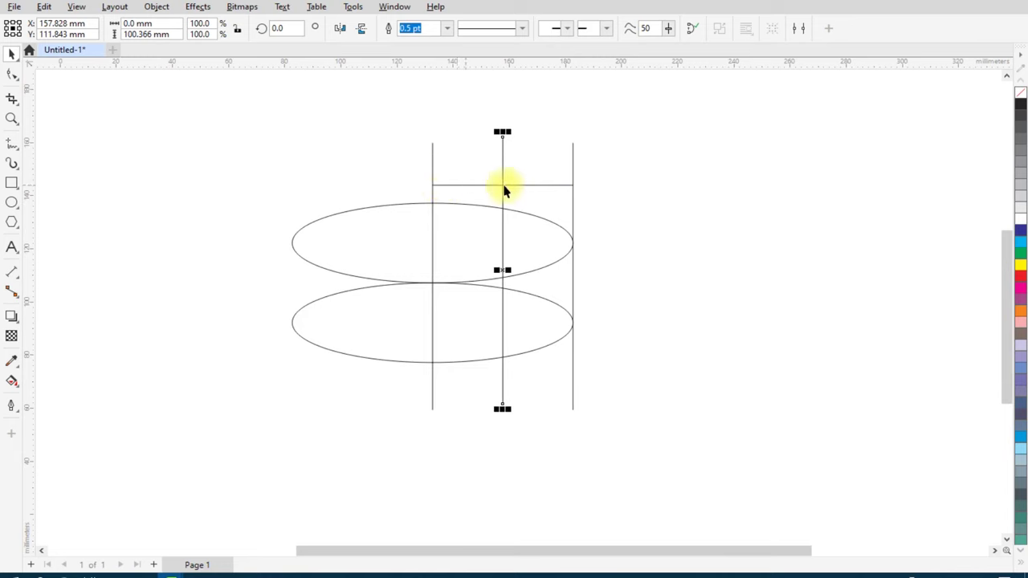
scroll(485, 191, up, 2)
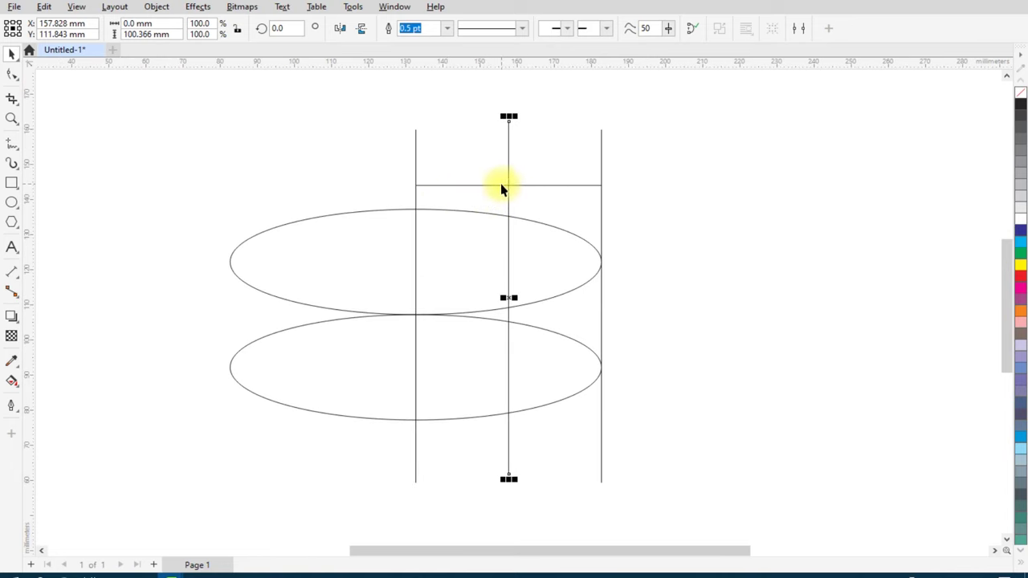
scroll(500, 189, down, 2)
scroll(584, 258, up, 2)
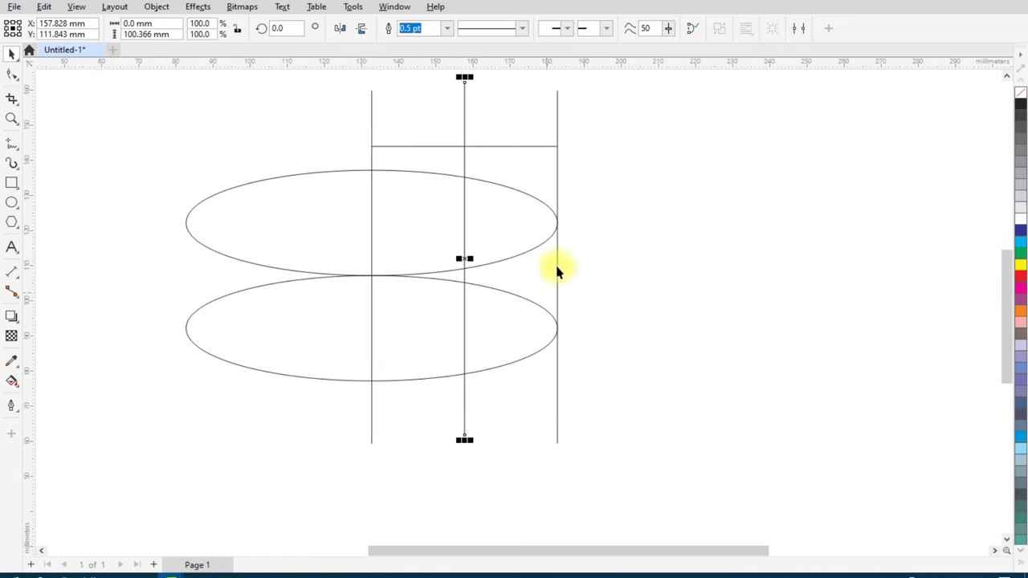
Smart Fill the three right-hand regions of the cylinder pink.
click(11, 383)
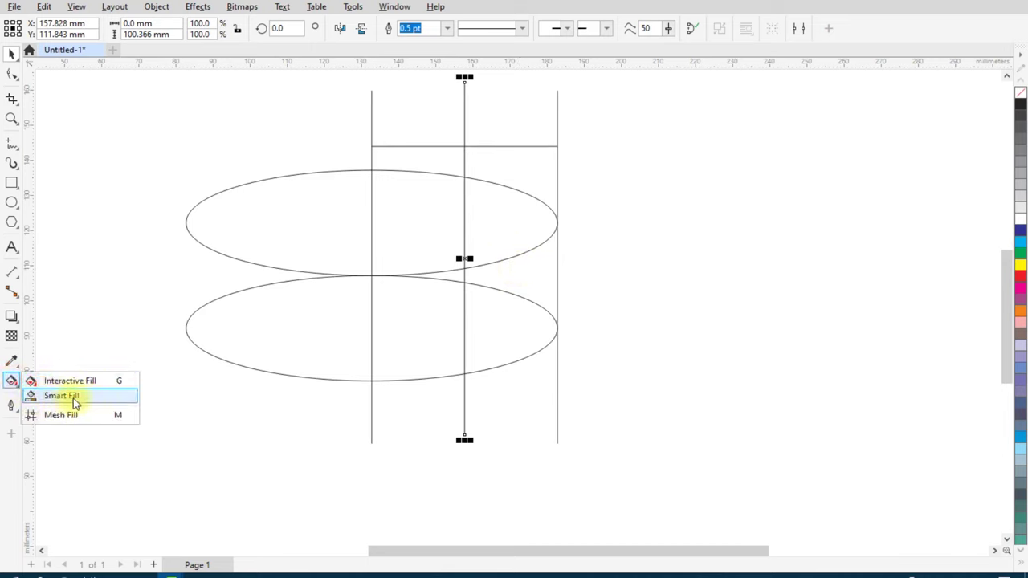
click(97, 396)
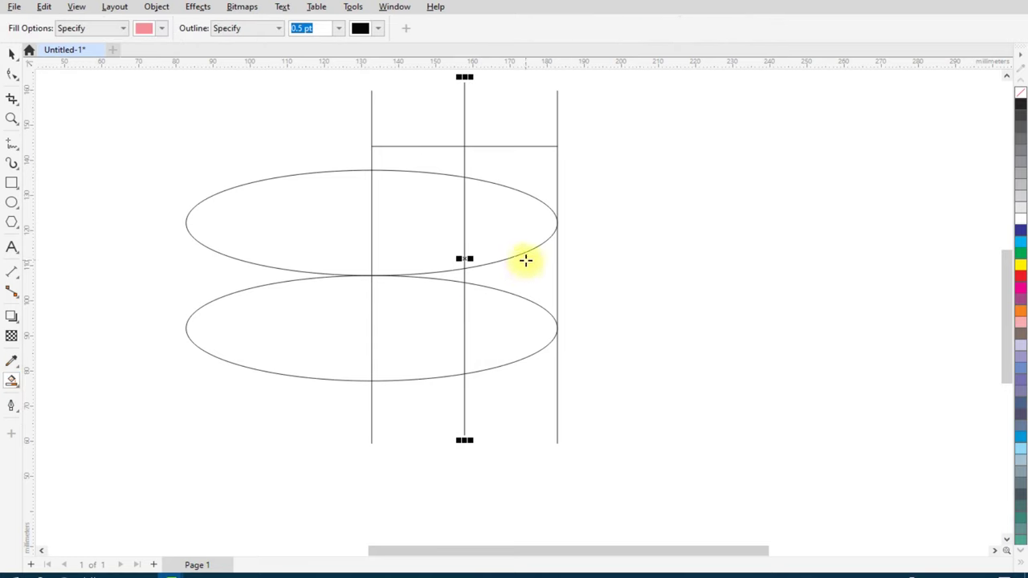
click(517, 224)
click(531, 281)
click(510, 325)
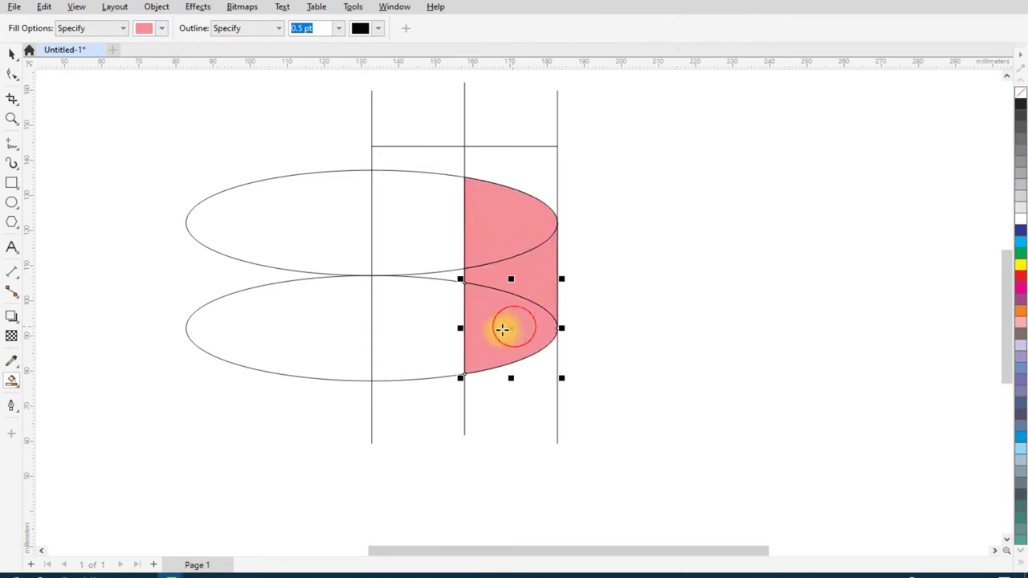
scroll(523, 298, up, 1)
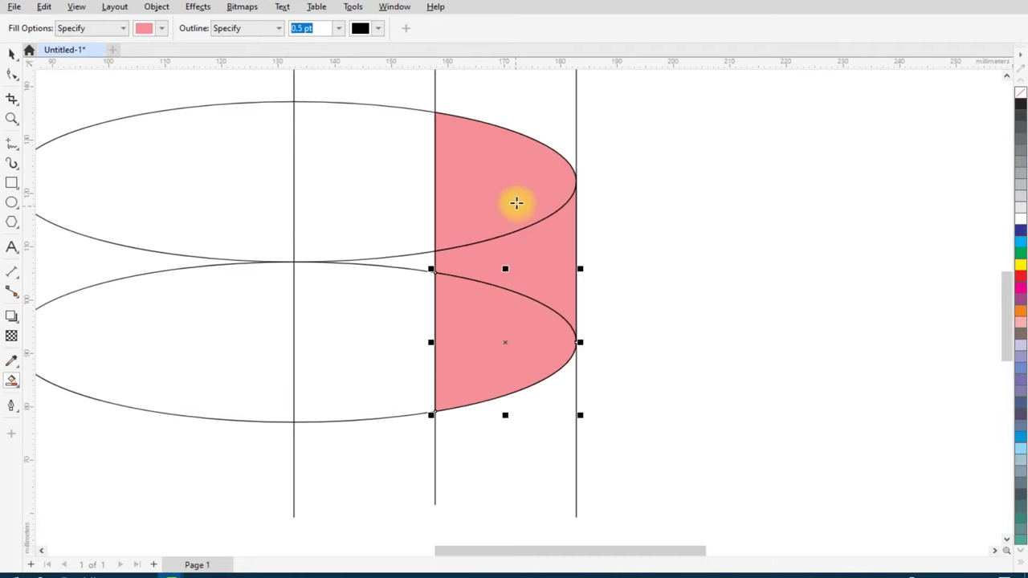
Select the pink pieces and drag a copy of the half-cylinder to the right.
click(11, 53)
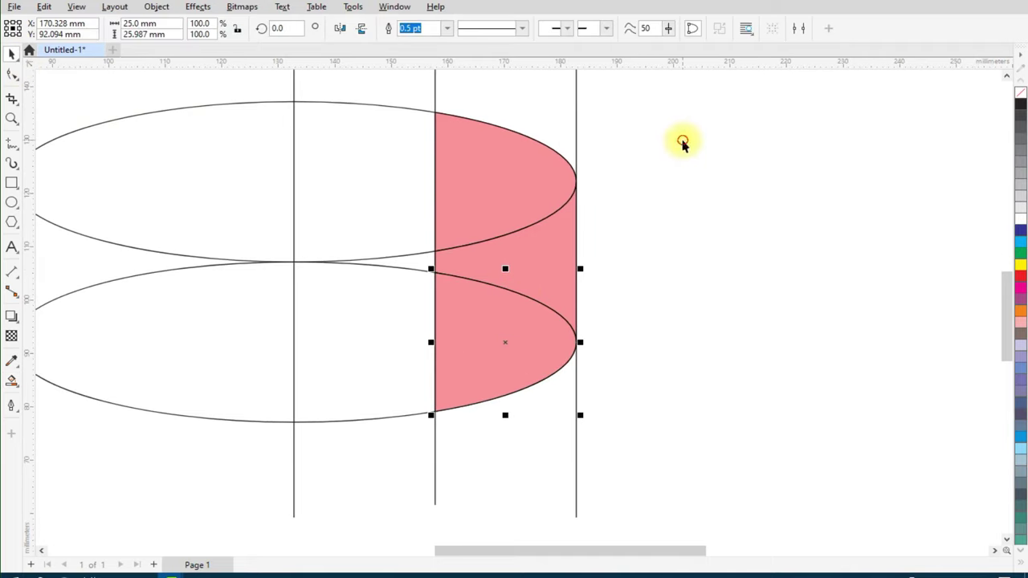
click(510, 164)
drag(535, 169, 557, 208)
key(ctrl+z)
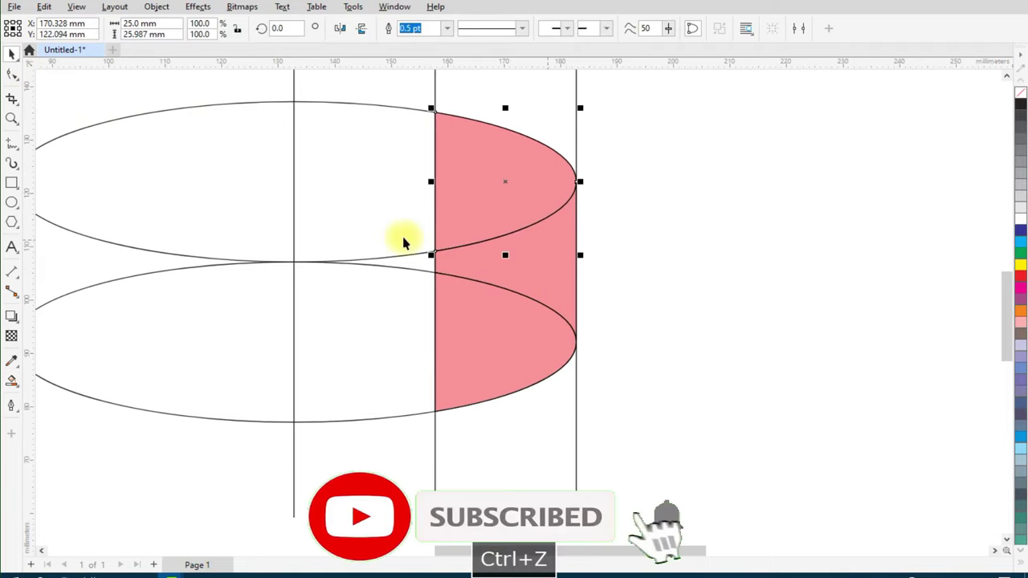
scroll(227, 239, down, 1)
scroll(396, 229, up, 1)
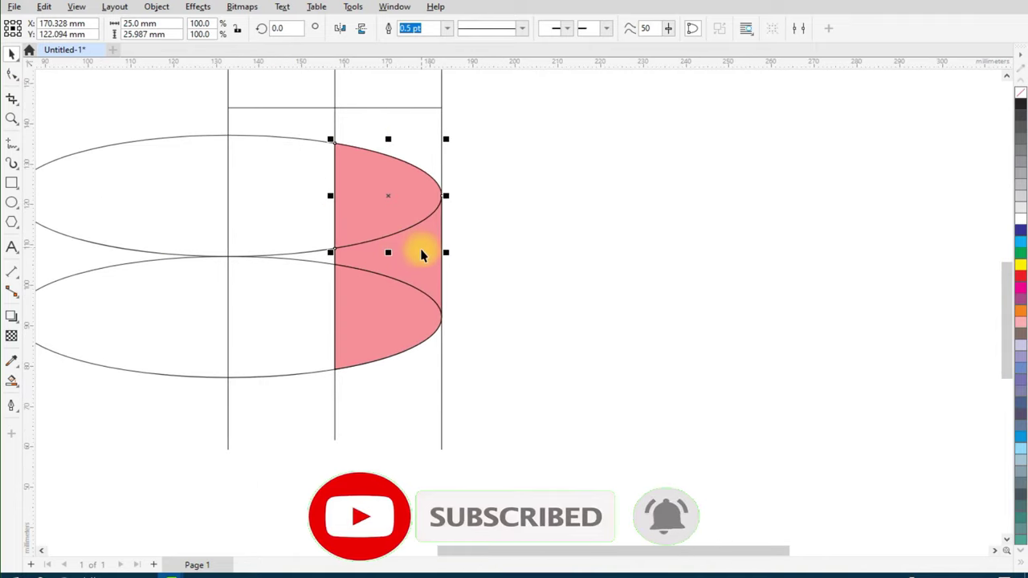
shift+click(421, 253)
scroll(278, 282, down, 1)
scroll(278, 282, down, 2)
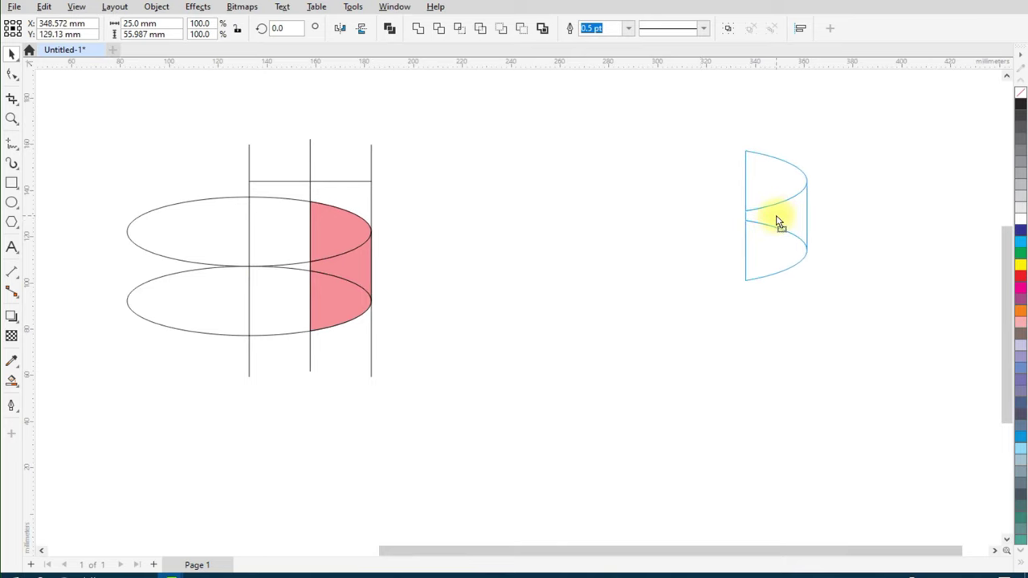
drag(341, 266, 775, 215)
scroll(378, 213, down, 1)
scroll(374, 212, down, 1)
Reposition the pink copy to a new spot on the page.
scroll(645, 202, up, 1)
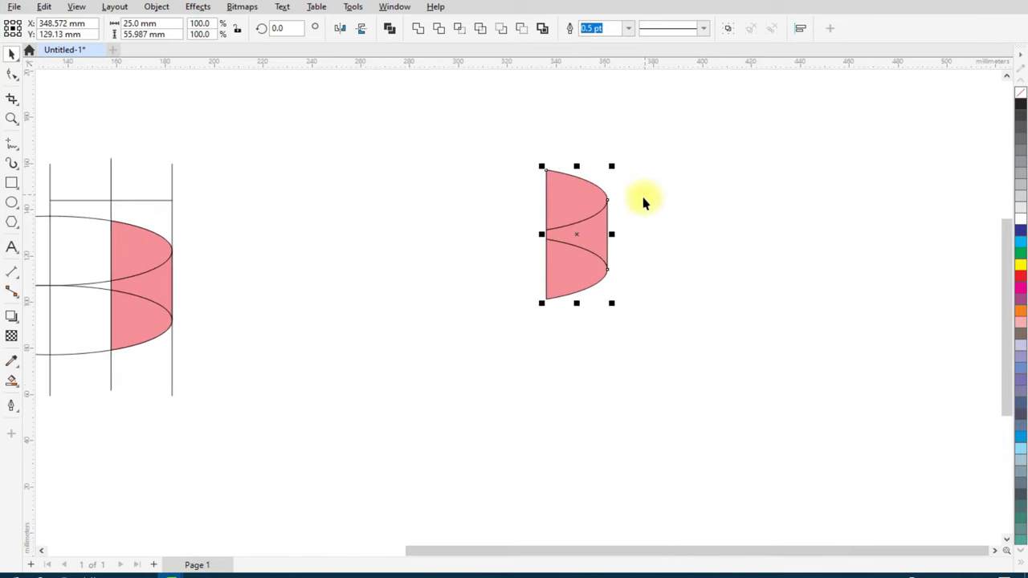
scroll(612, 223, up, 1)
drag(527, 215, 522, 271)
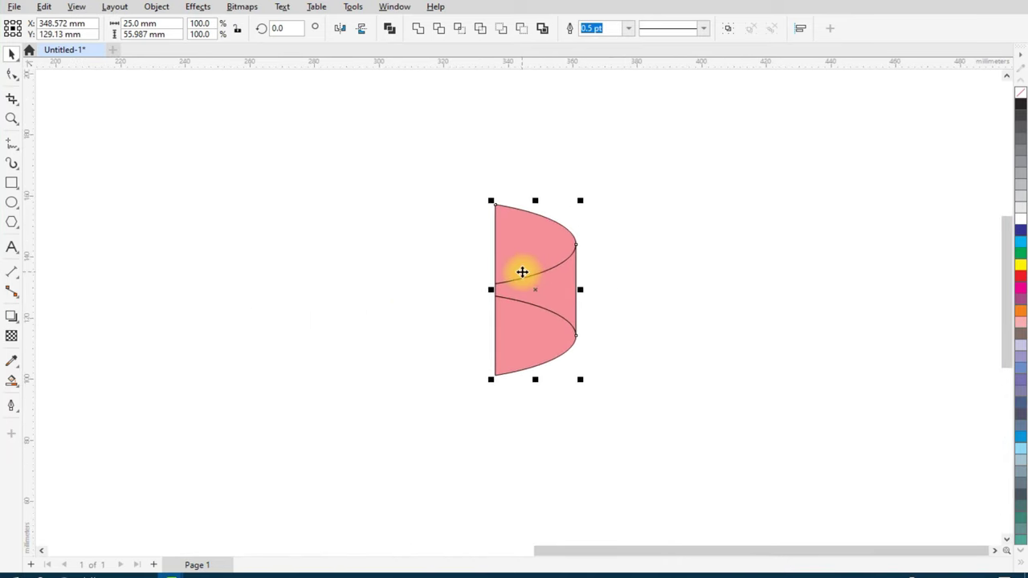
click(446, 276)
scroll(529, 257, up, 1)
scroll(529, 236, up, 1)
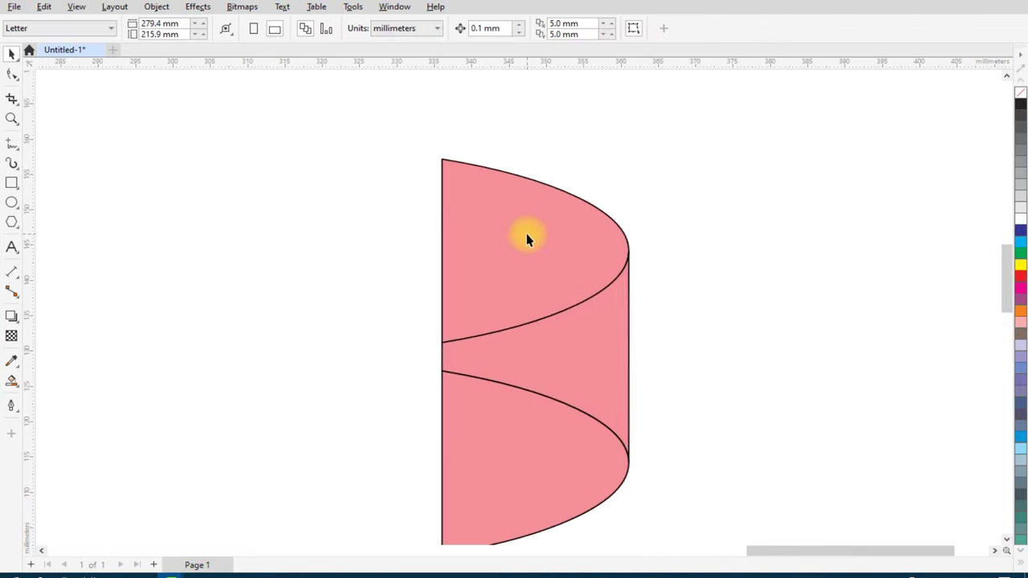
scroll(526, 234, up, 1)
Narrow the copy's top piece to about 24.1 mm (96.4%) from its right side.
click(524, 245)
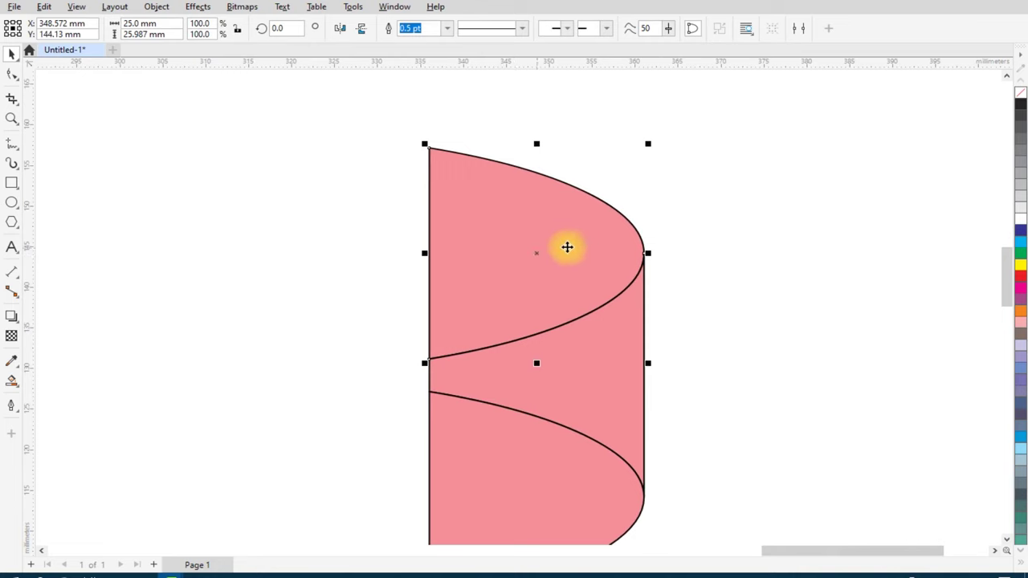
scroll(567, 246, up, 1)
scroll(673, 265, up, 1)
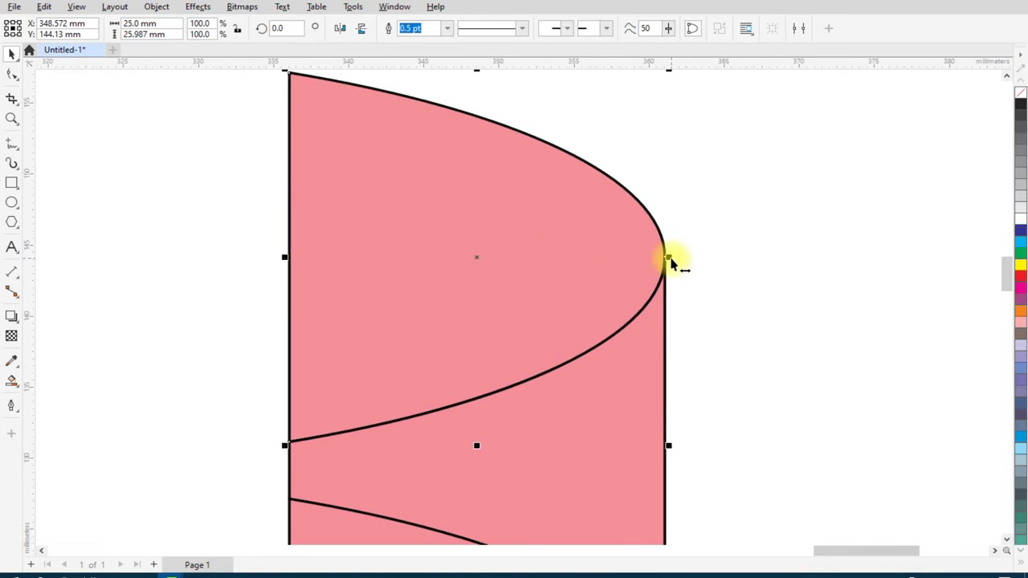
drag(667, 260, 661, 259)
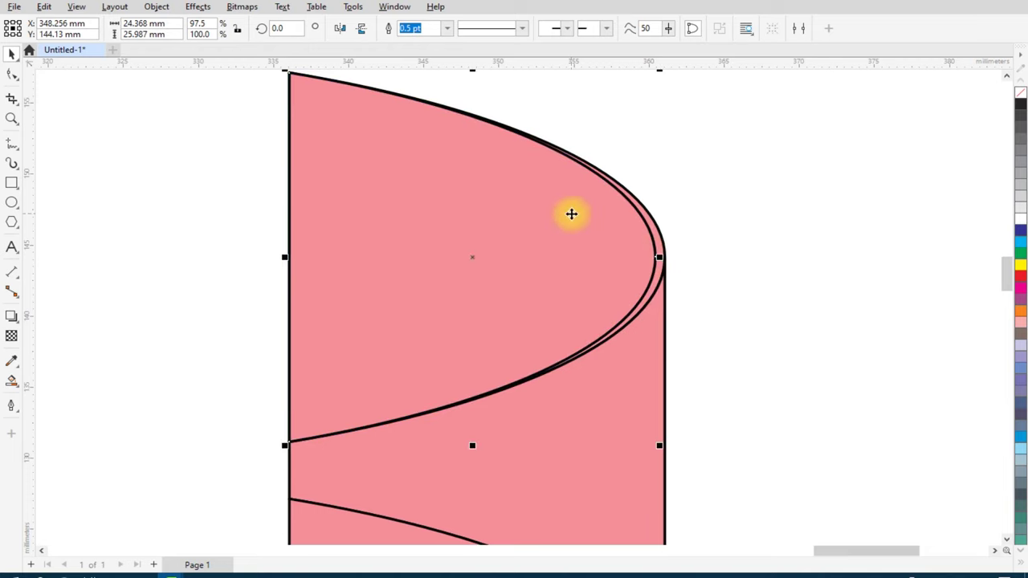
scroll(570, 214, down, 1)
scroll(612, 238, up, 1)
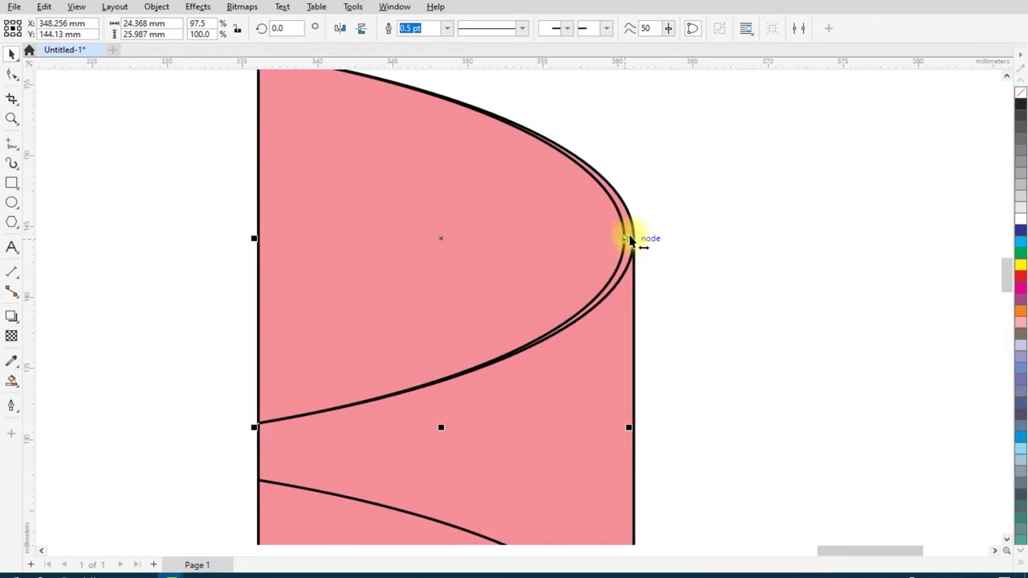
scroll(628, 239, up, 1)
scroll(622, 245, up, 1)
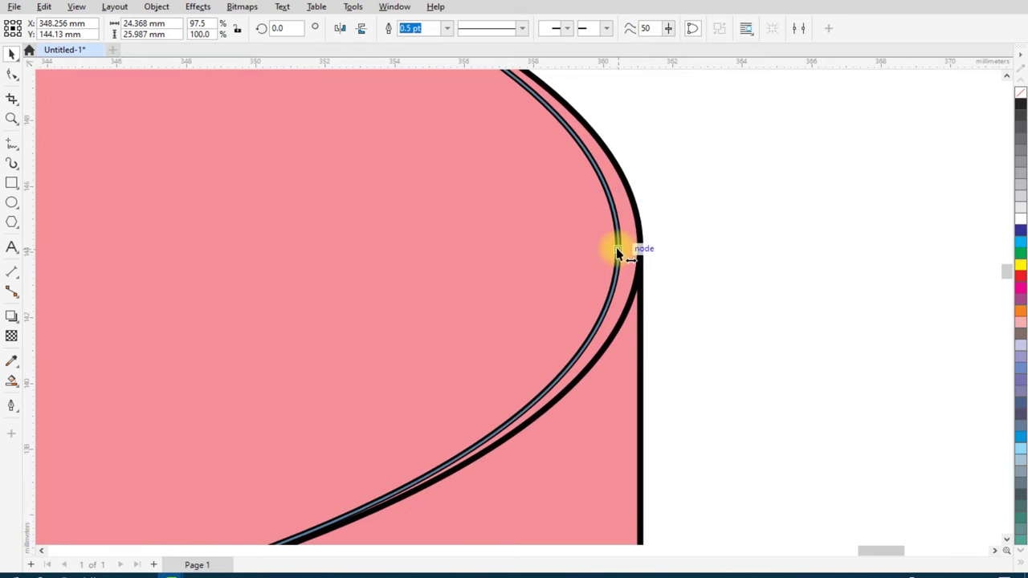
click(616, 249)
scroll(635, 248, down, 1)
scroll(640, 250, down, 1)
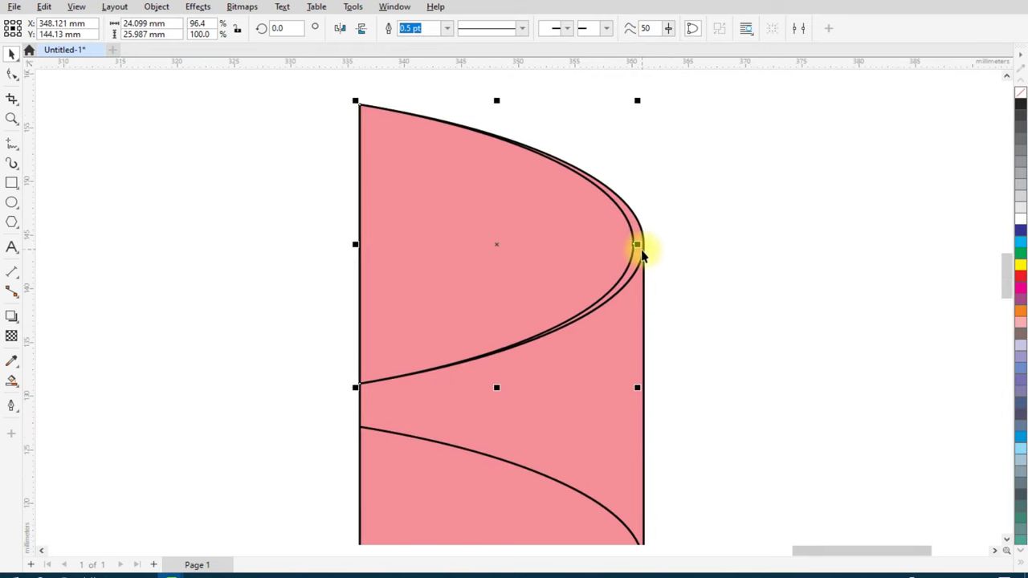
scroll(638, 247, down, 1)
scroll(554, 205, down, 1)
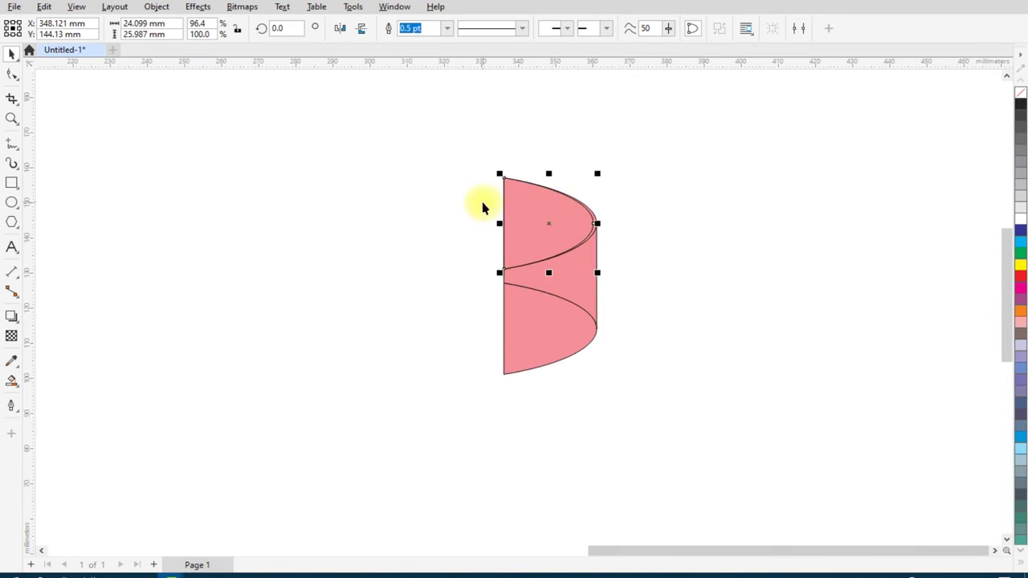
click(483, 208)
Weld the copy's middle band and lower piece into one pink shape.
click(578, 284)
shift+click(566, 330)
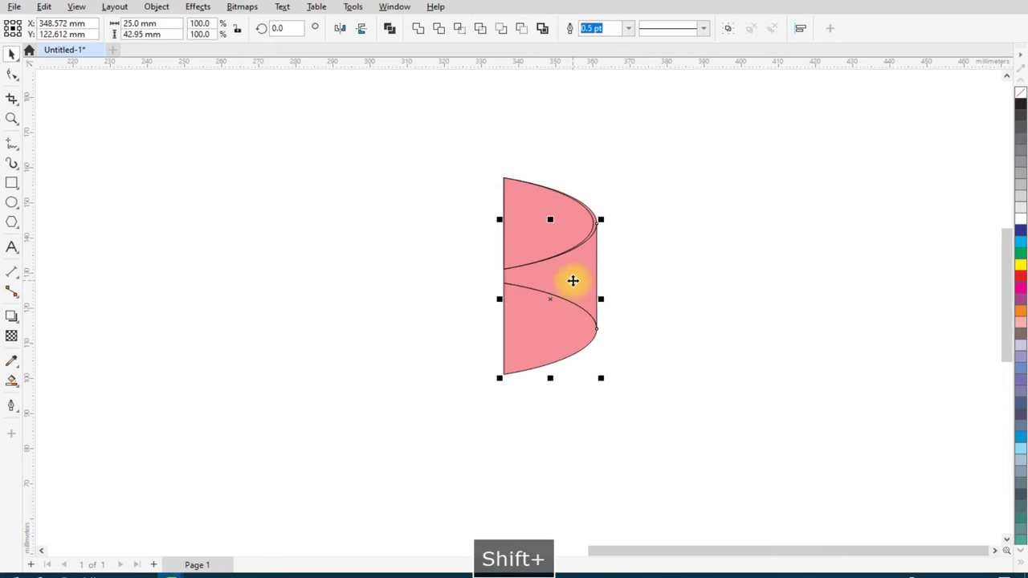
scroll(573, 280, up, 1)
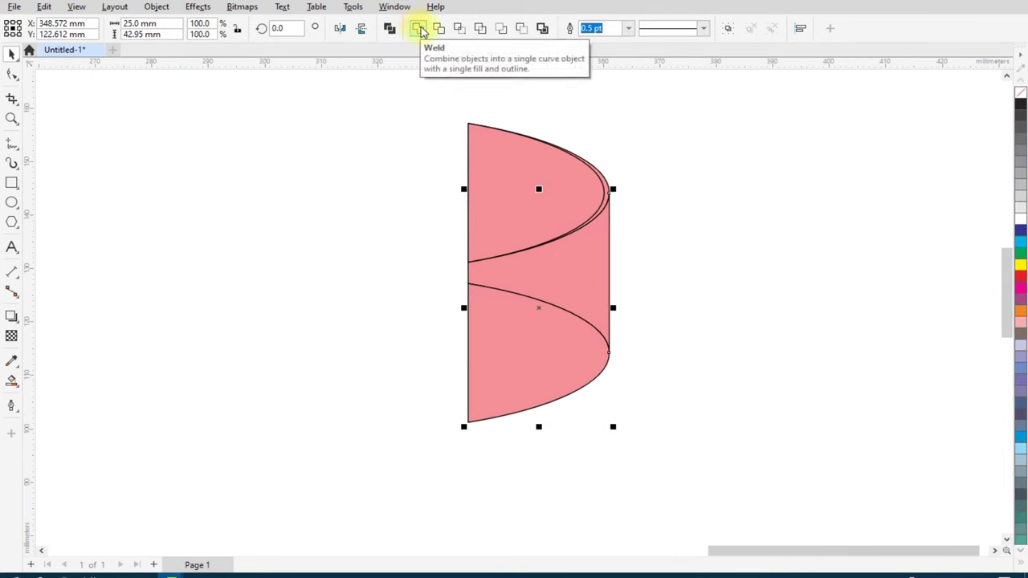
click(421, 30)
Duplicate the copy's two pink shapes to the left.
scroll(514, 234, down, 1)
scroll(534, 261, up, 1)
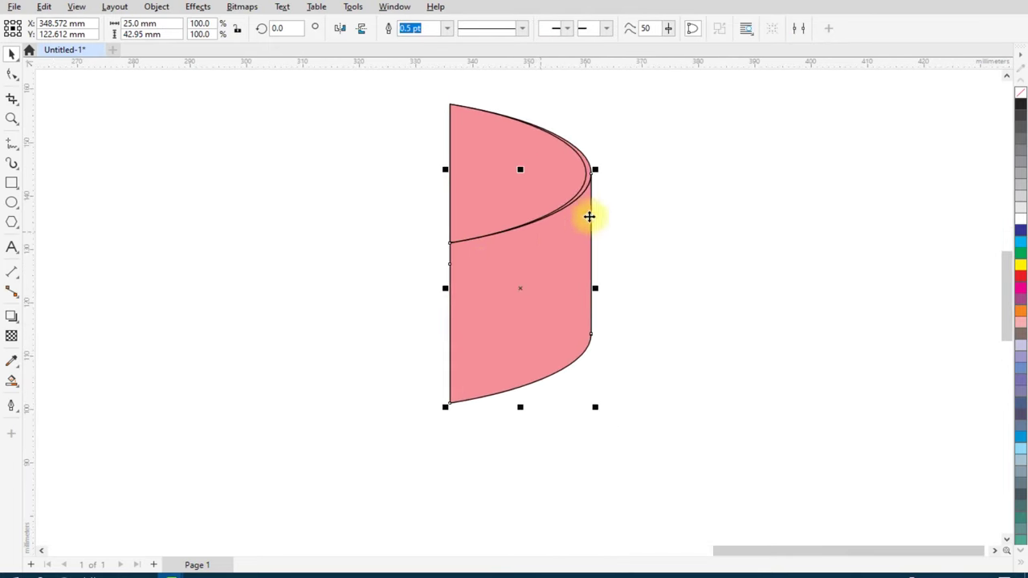
scroll(523, 252, down, 1)
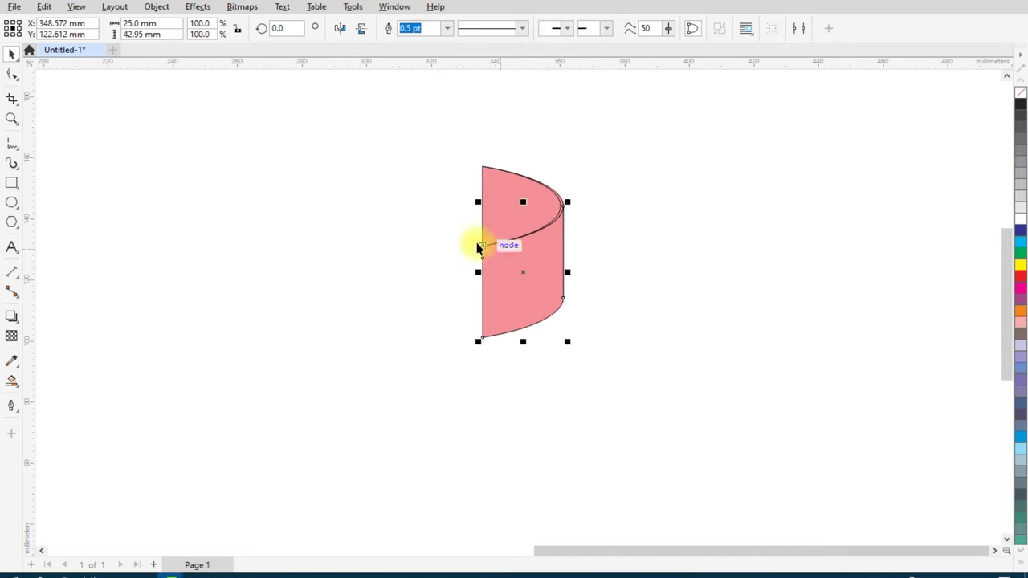
drag(436, 150, 601, 360)
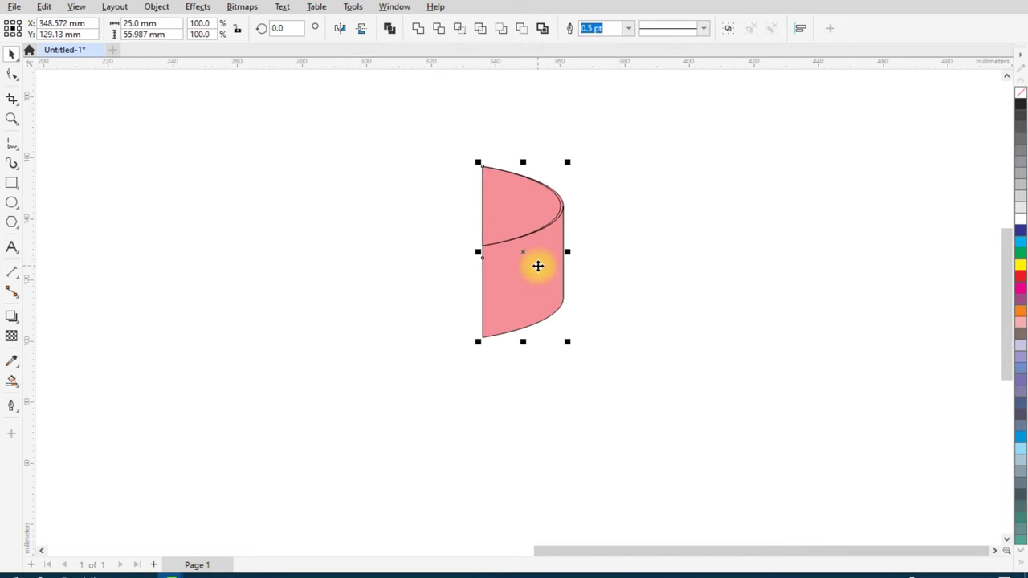
drag(537, 266, 395, 288)
Flip the left duplicate both ways and snap it to the right shape as an S-ribbon.
scroll(422, 302, up, 1)
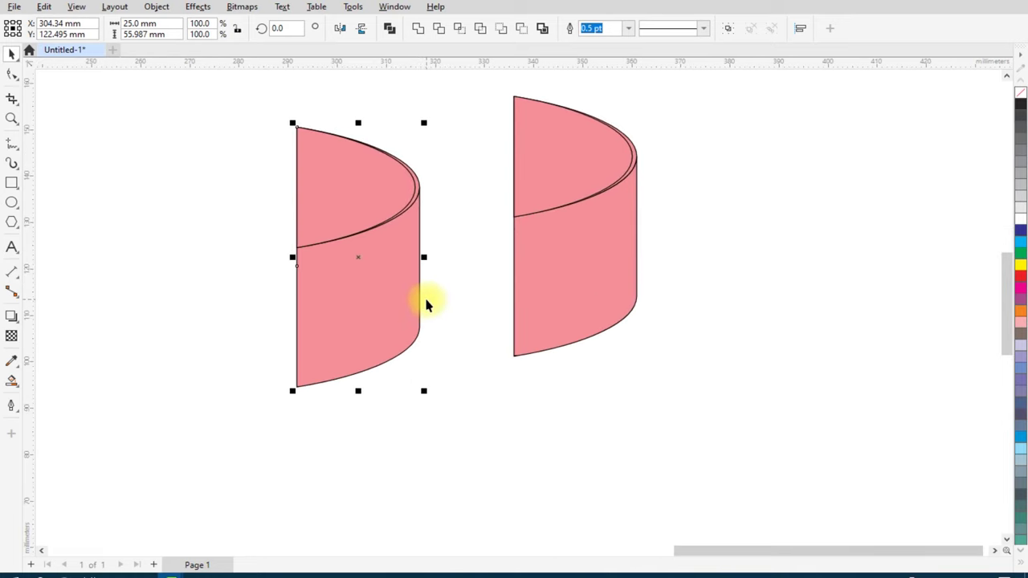
click(340, 28)
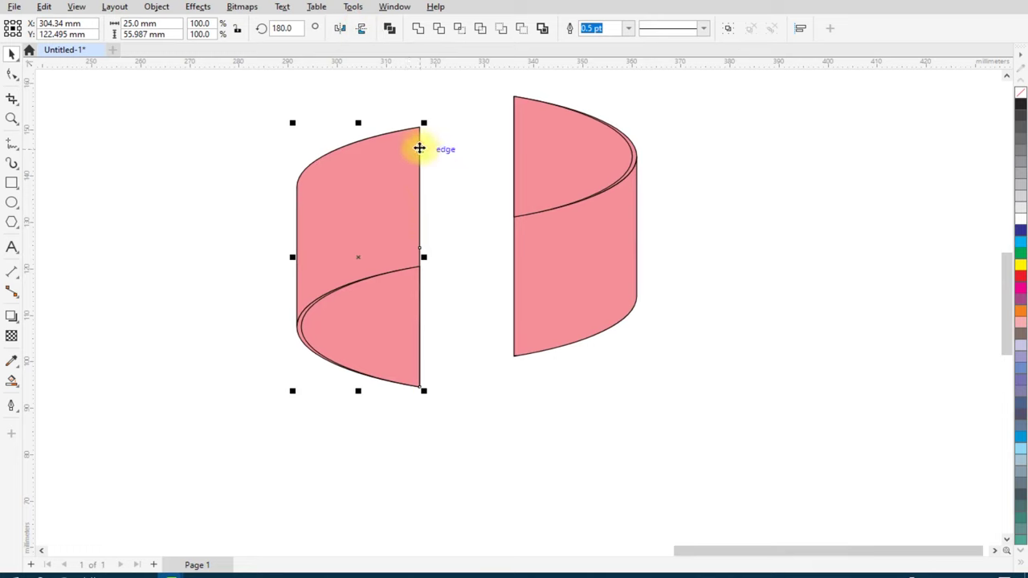
drag(422, 128, 512, 217)
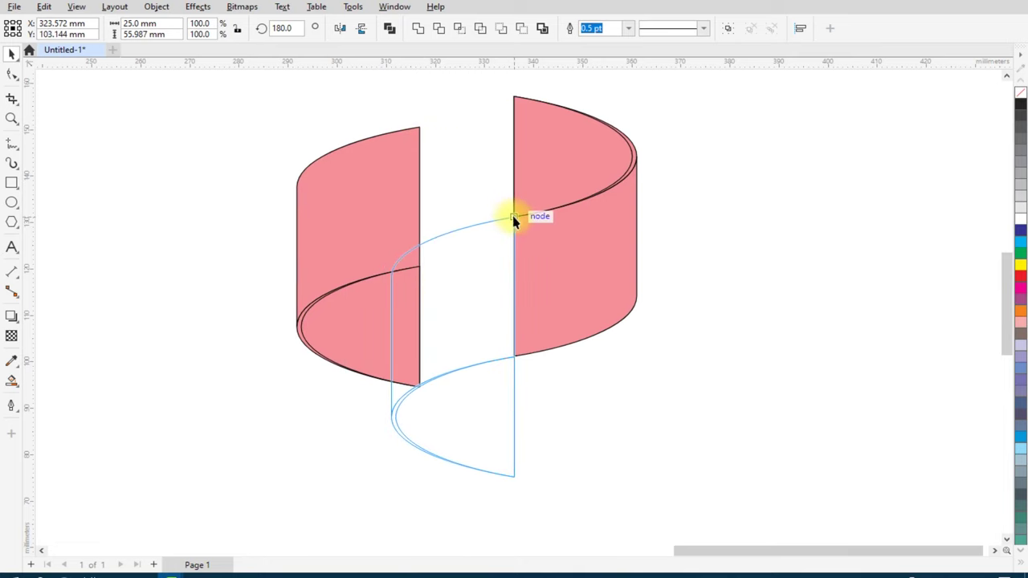
drag(513, 216, 513, 217)
scroll(526, 244, up, 1)
scroll(507, 225, up, 1)
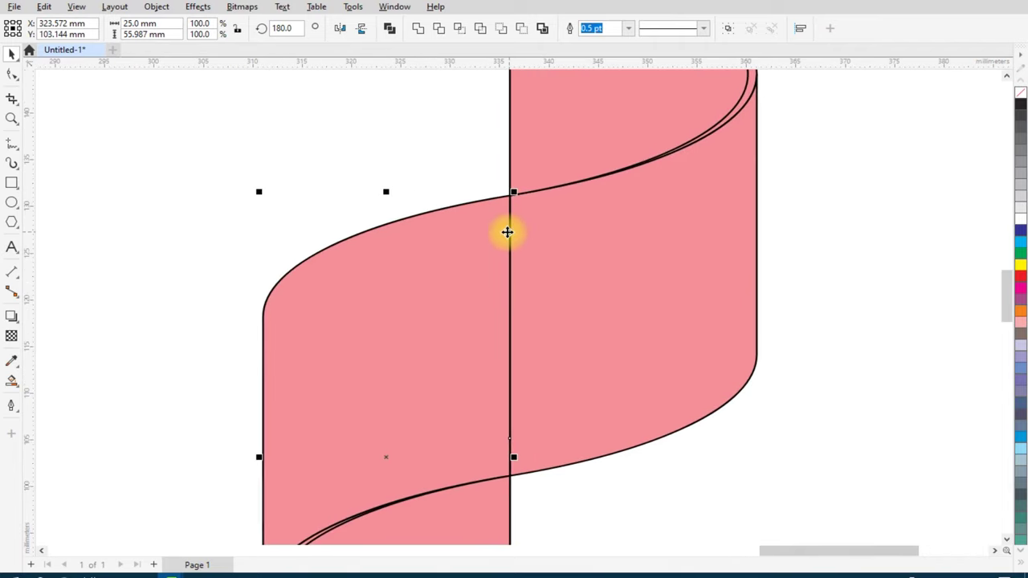
scroll(506, 232, down, 1)
scroll(477, 220, down, 1)
click(324, 222)
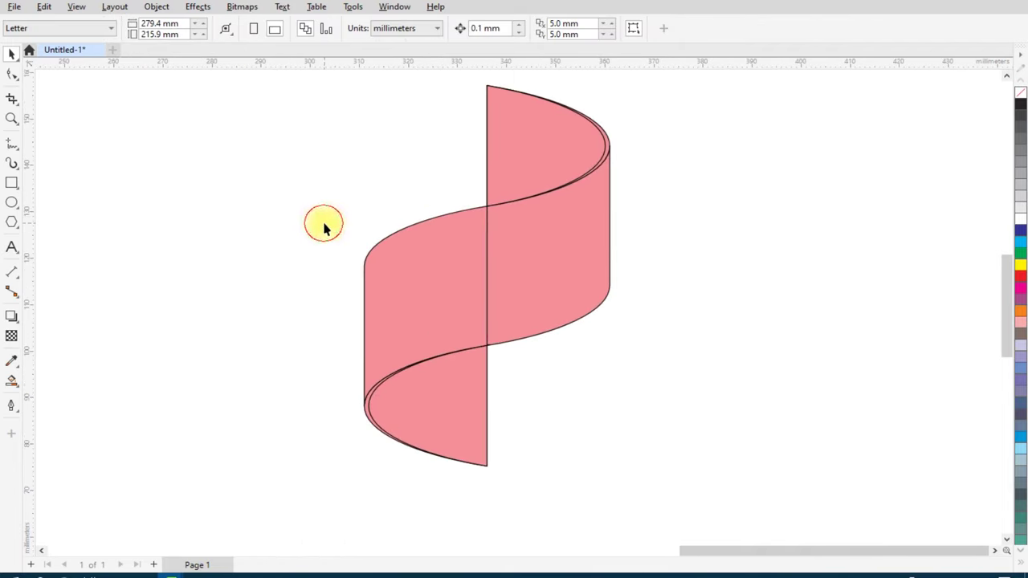
click(423, 276)
Weld the two ribbon halves into a single S-shaped piece.
shift+click(526, 238)
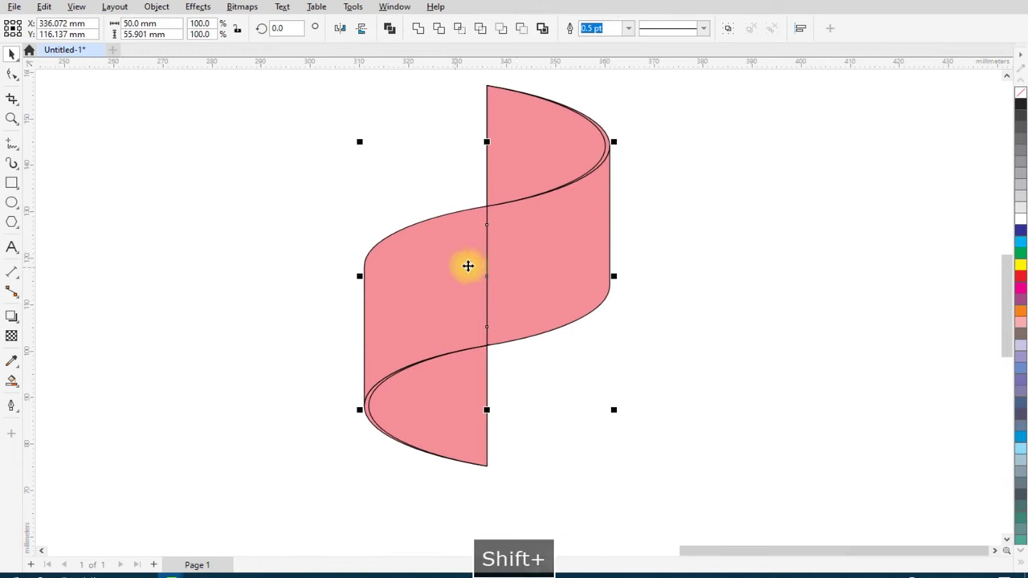
click(418, 30)
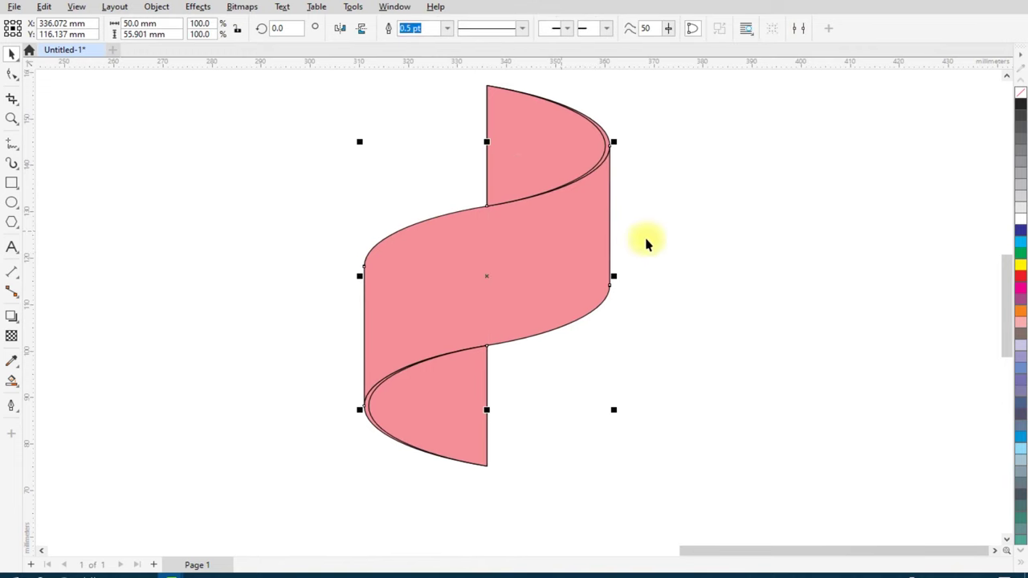
scroll(668, 234, down, 1)
scroll(601, 219, up, 1)
scroll(482, 221, down, 1)
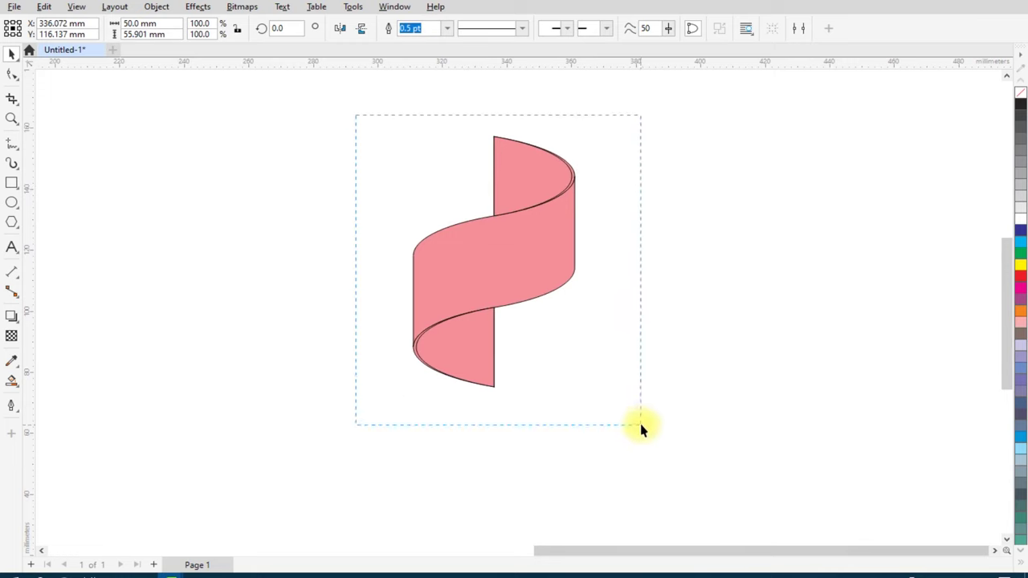
Drag a copy of the ribbon turn down and snap it beneath the original.
drag(355, 117, 638, 424)
scroll(509, 241, up, 1)
scroll(506, 209, up, 1)
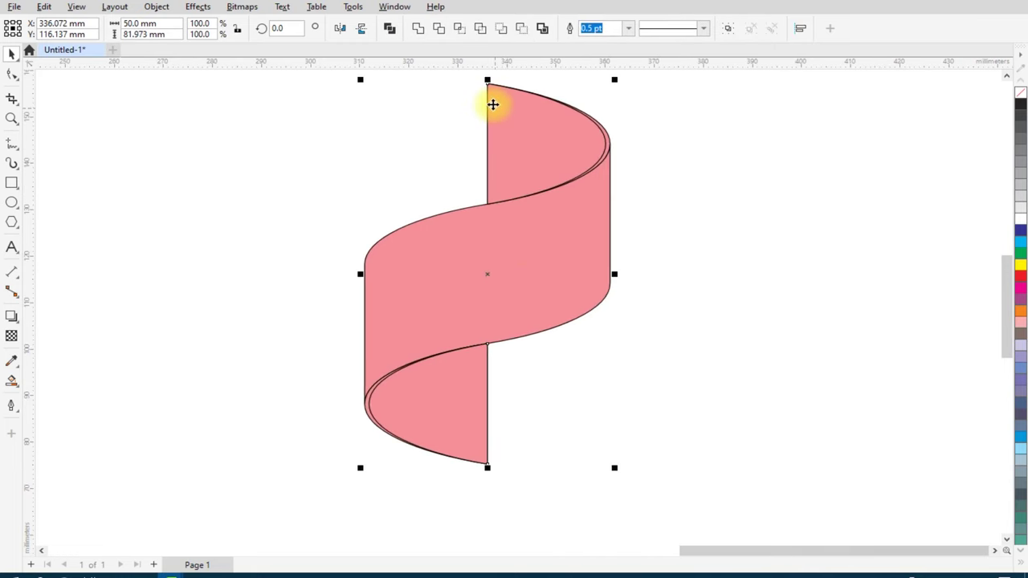
drag(487, 85, 492, 346)
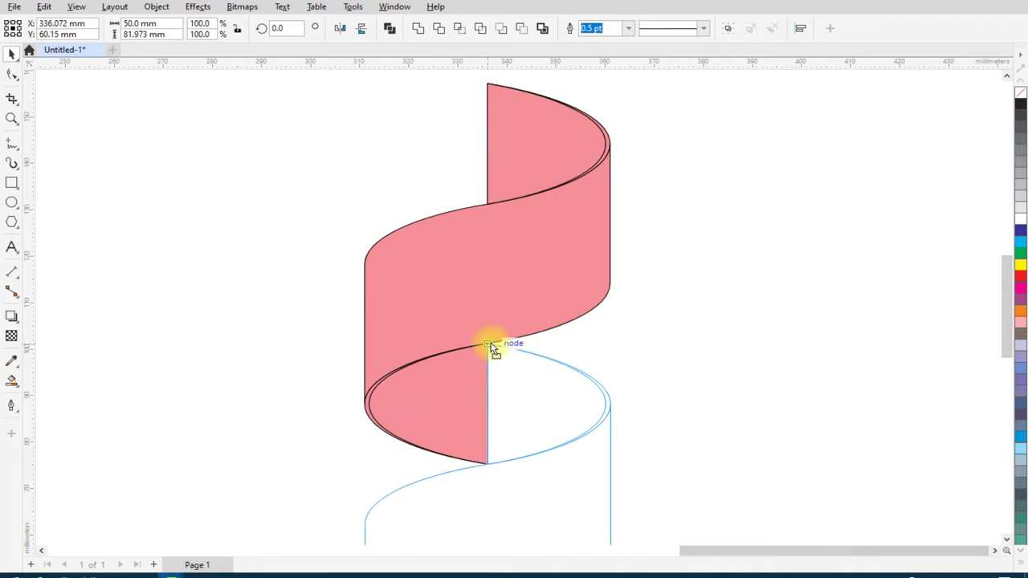
drag(493, 346, 492, 346)
scroll(482, 342, down, 2)
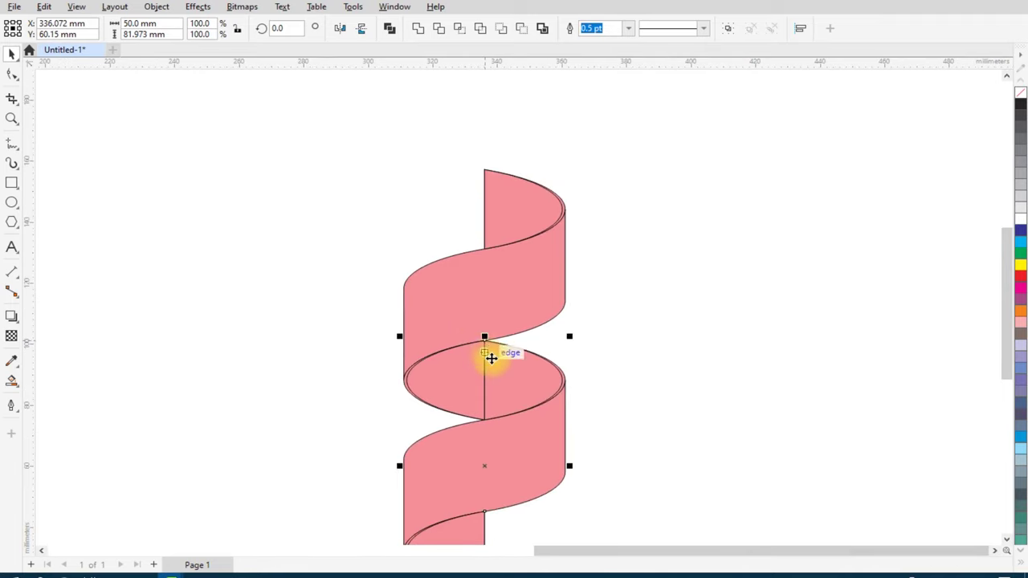
scroll(491, 354, up, 3)
scroll(491, 350, down, 2)
scroll(472, 281, down, 2)
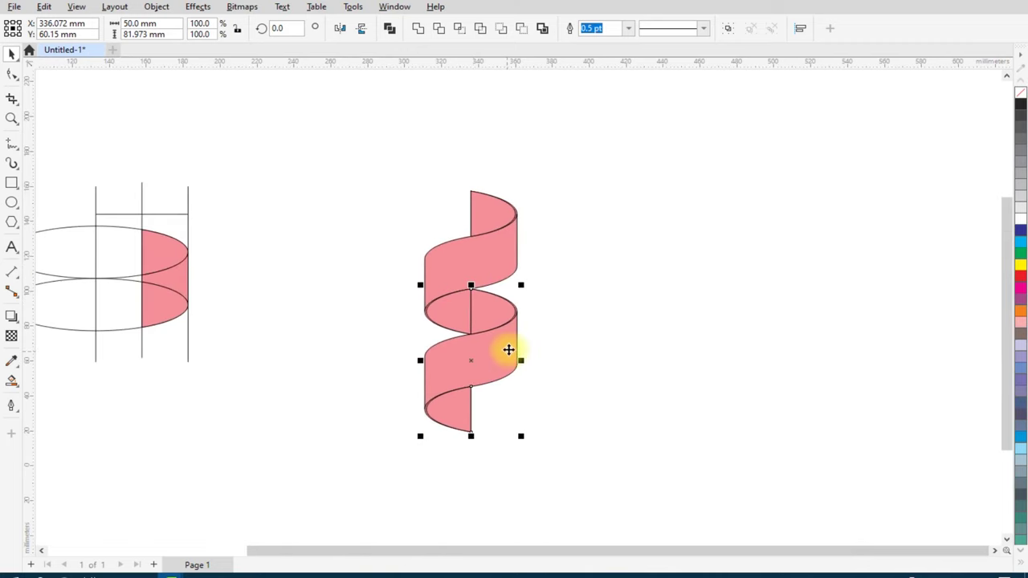
scroll(494, 345, up, 2)
scroll(494, 344, down, 2)
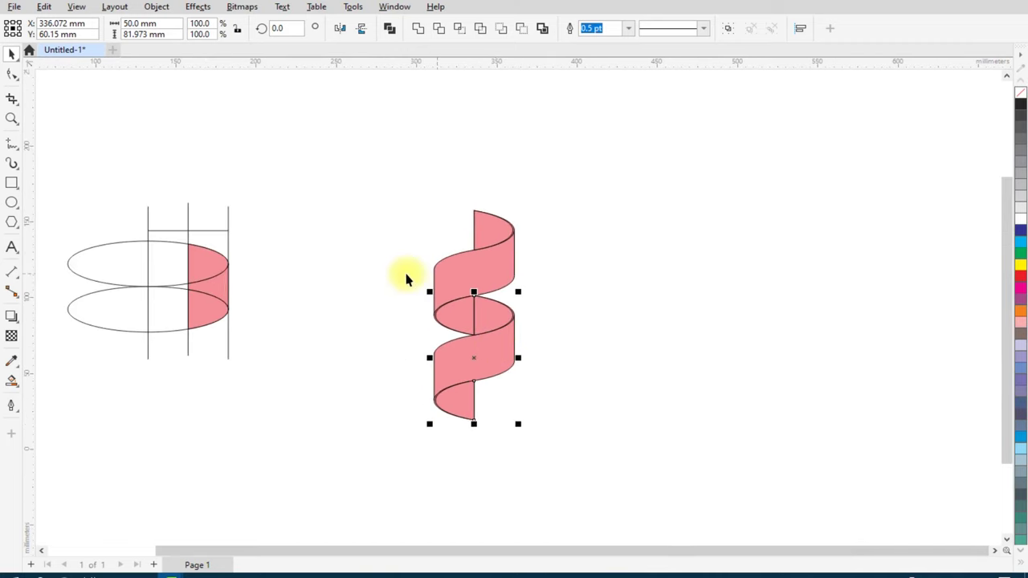
Rotate the whole two-turn spiral 90° so it lies horizontally.
drag(403, 175, 570, 475)
click(509, 340)
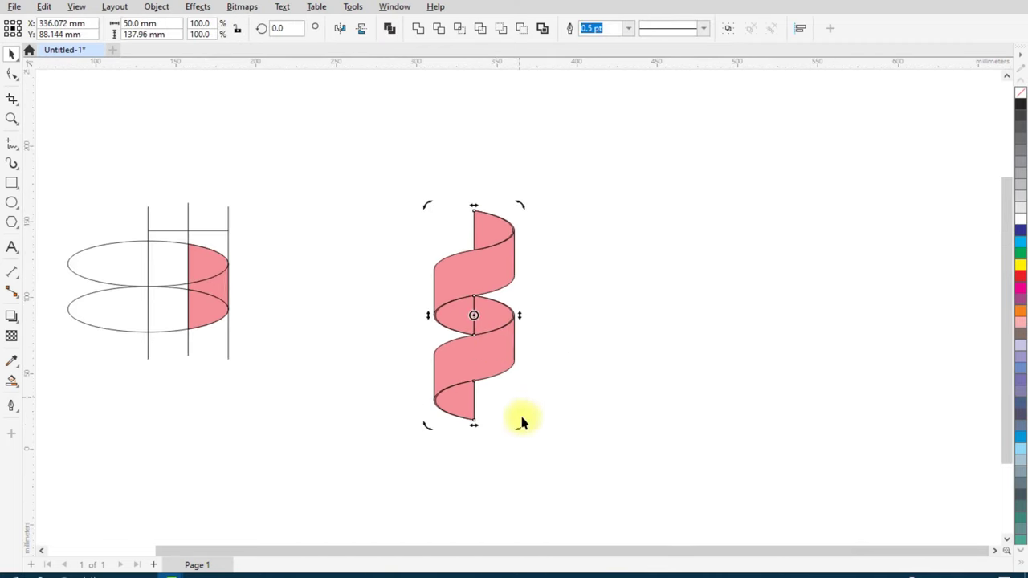
drag(519, 432, 619, 275)
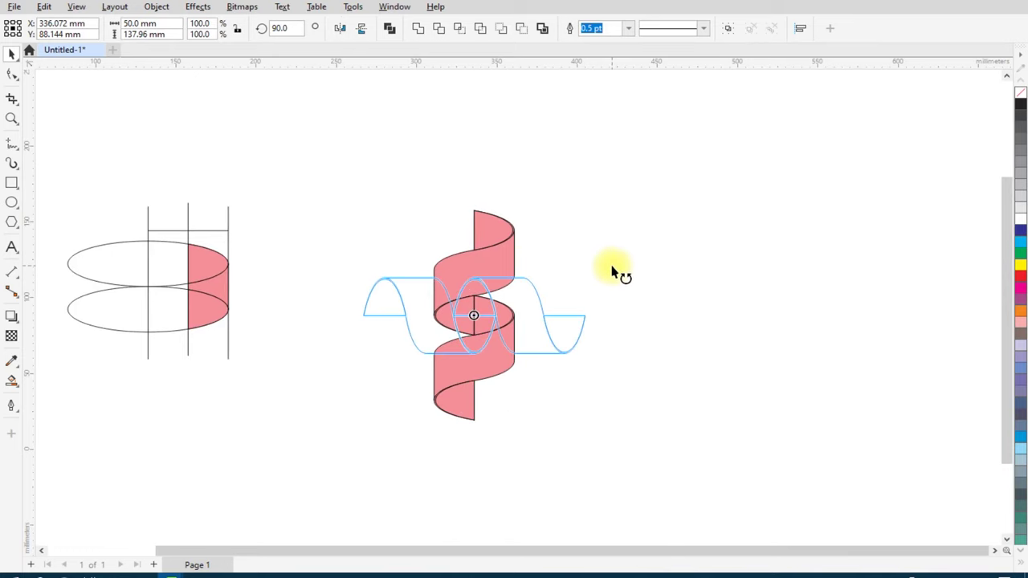
scroll(464, 321, up, 2)
scroll(459, 327, up, 2)
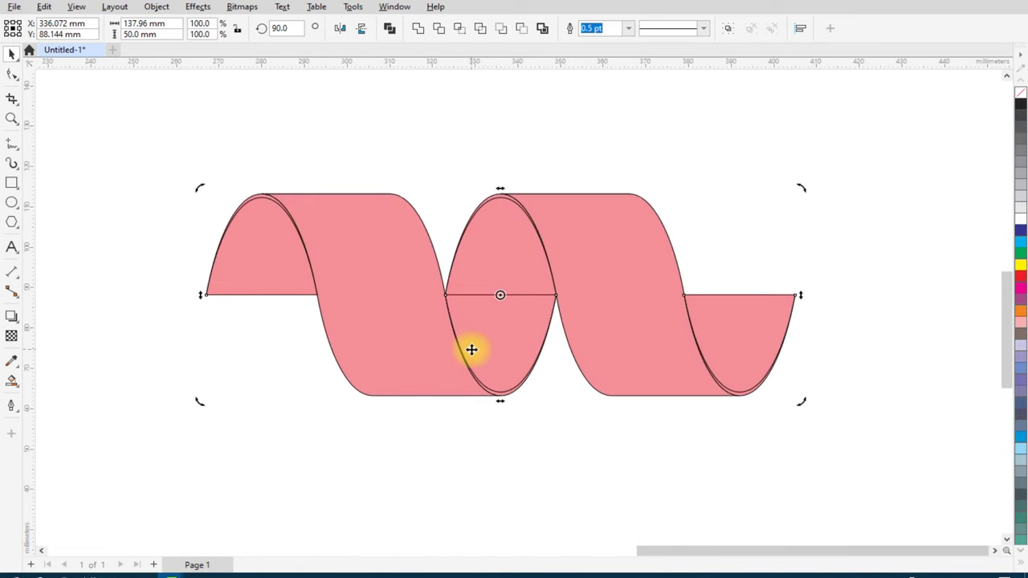
scroll(517, 276, down, 1)
scroll(516, 277, up, 1)
Select the lower and upper middle half-ellipses of the spiral.
click(457, 156)
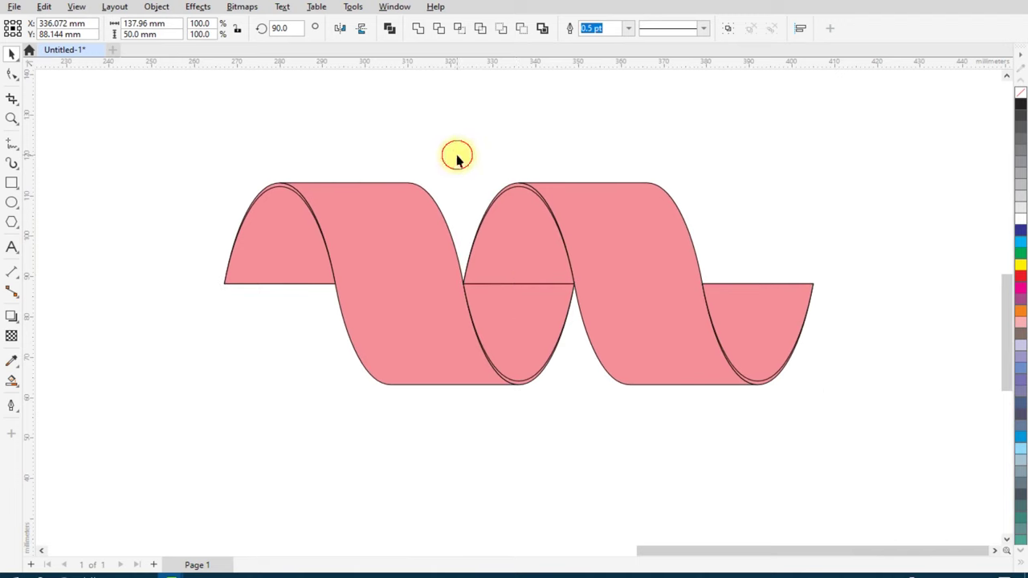
click(519, 310)
shift+click(519, 244)
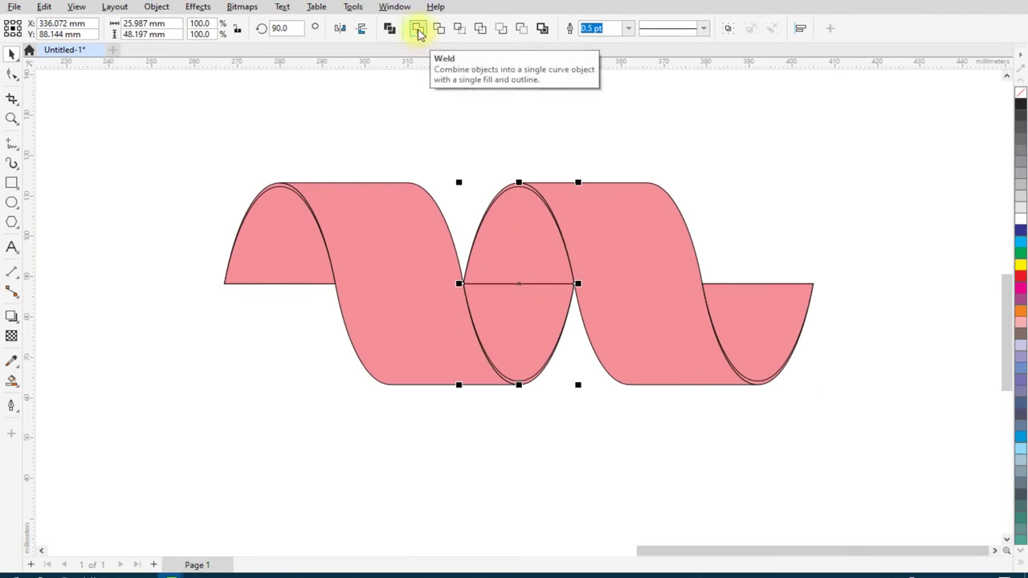
Weld the two middle half-ellipses into one oval and select the left front ribbon band.
click(416, 28)
click(490, 133)
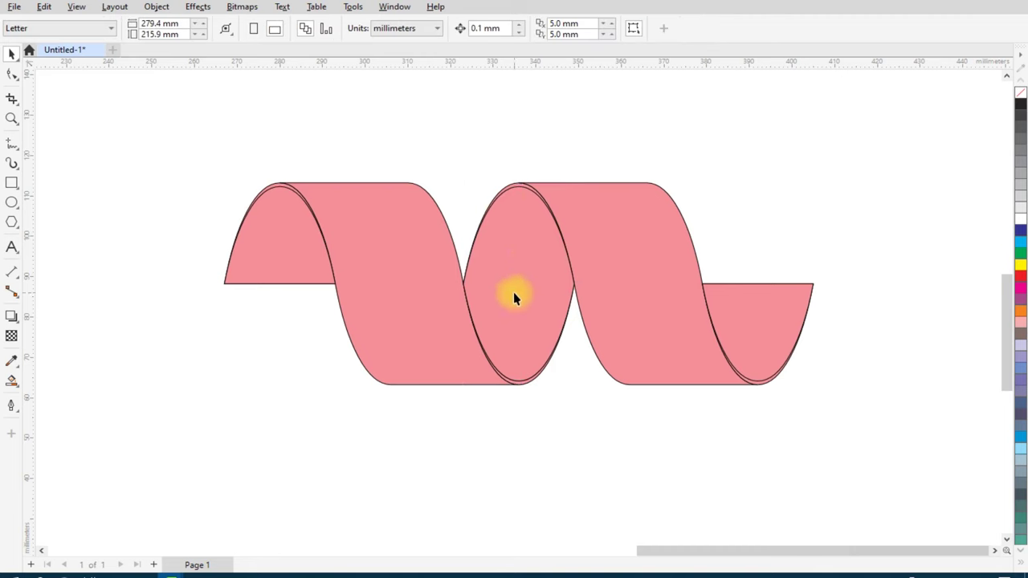
click(370, 234)
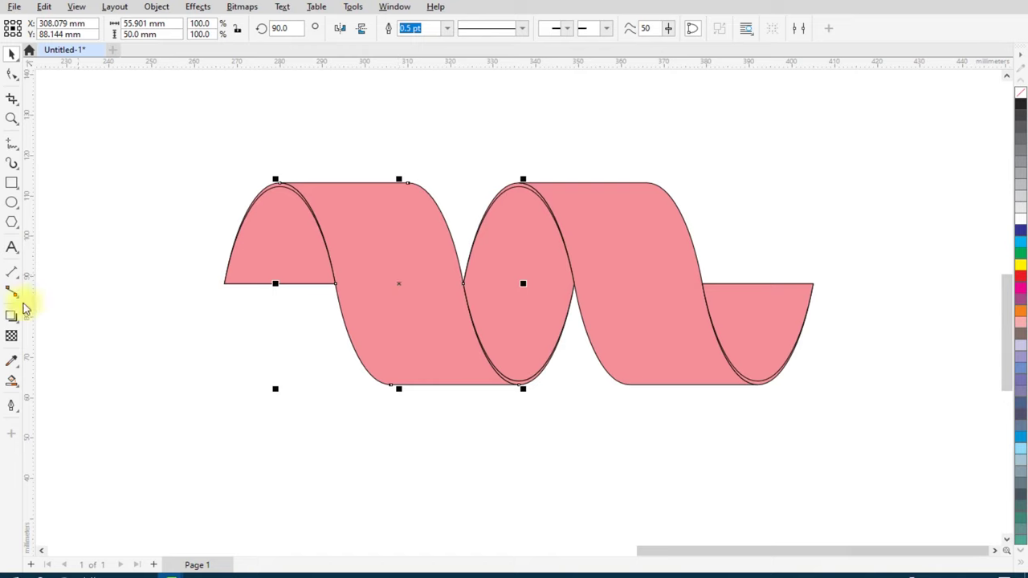
click(11, 383)
Fill the left front band with a top-to-bottom gradient, yellow at the top and brown at the bottom.
click(84, 381)
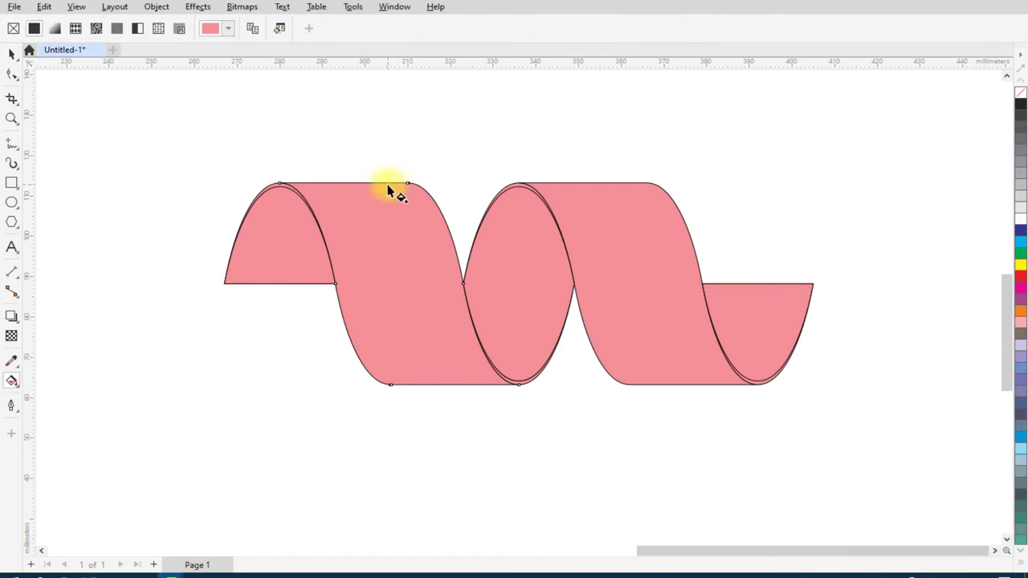
drag(395, 183, 396, 387)
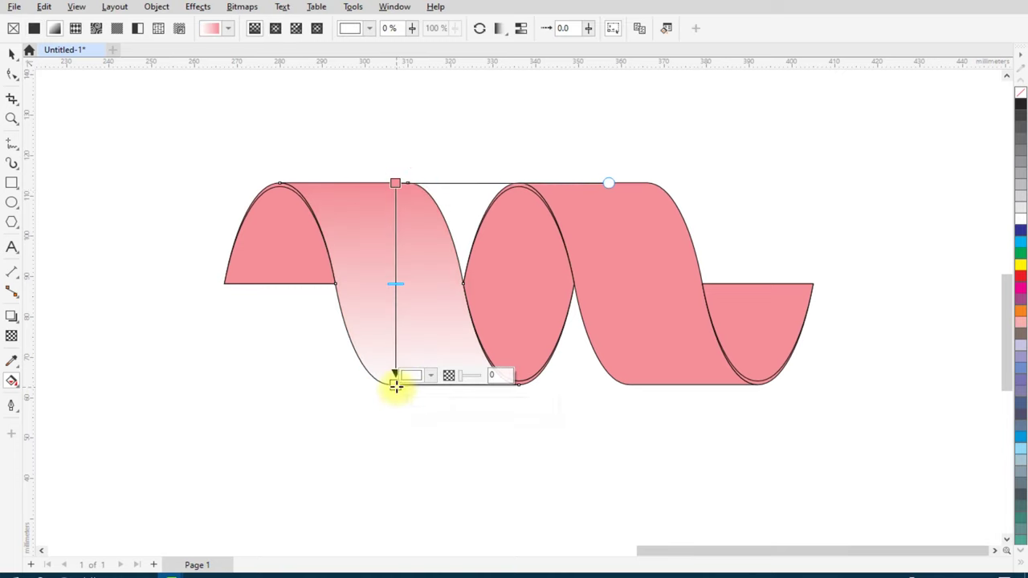
click(394, 183)
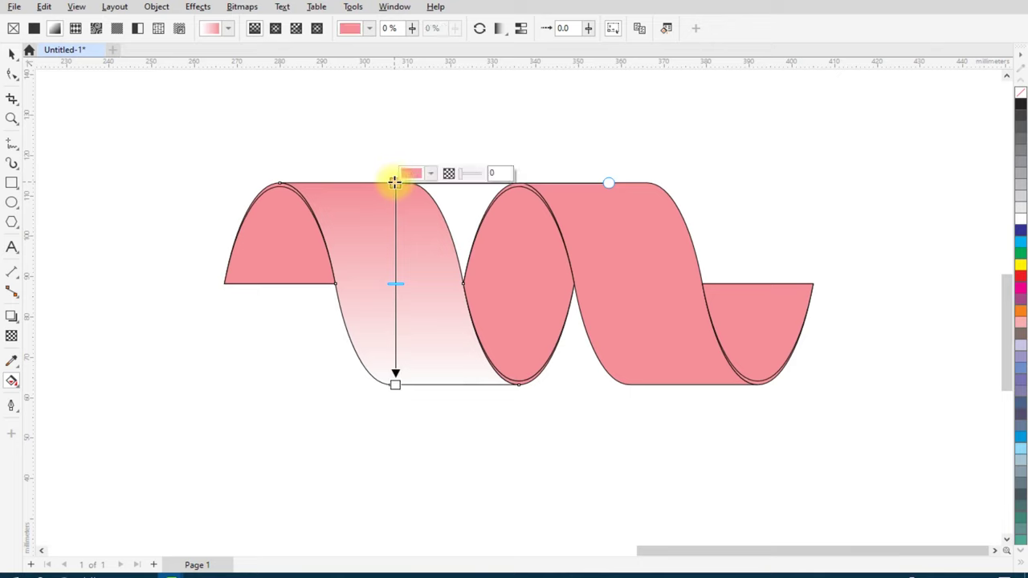
click(1019, 263)
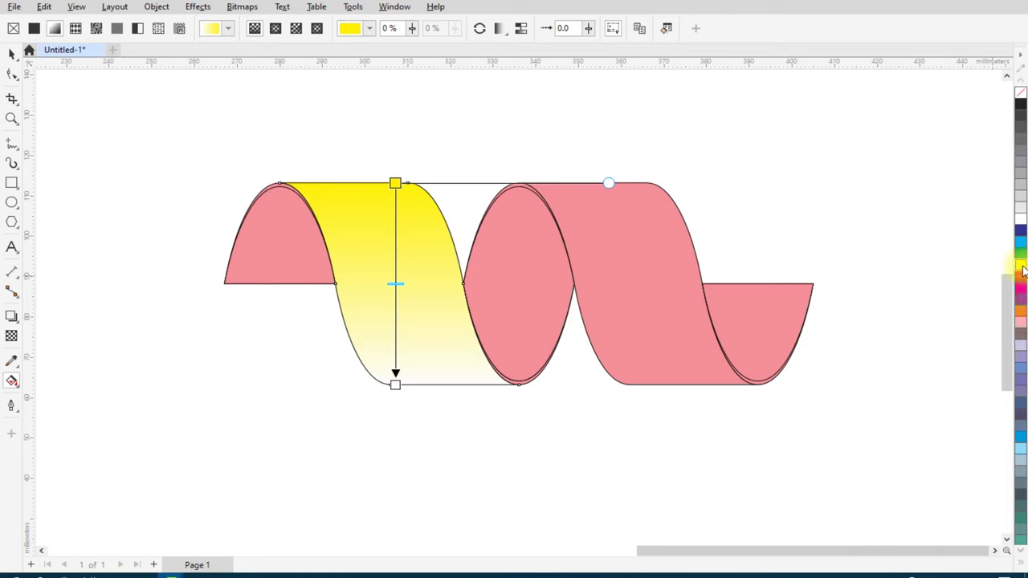
drag(1022, 270, 957, 273)
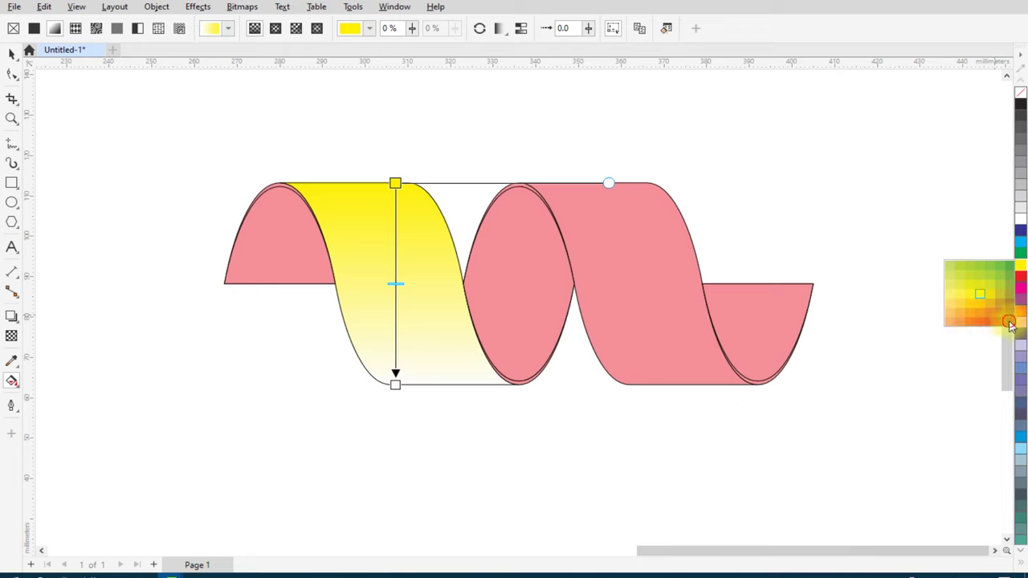
mouse_move(1010, 323)
mouse_down()
mouse_move(414, 391)
mouse_move(395, 382)
mouse_up()
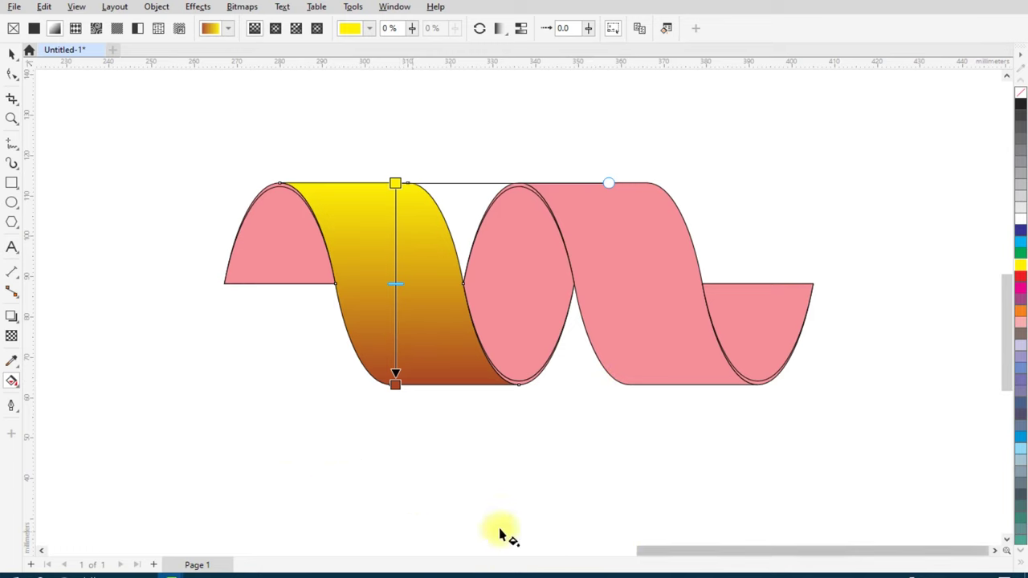
Show the Document Palette through View > Color Palettes > Document Palette.
key(space)
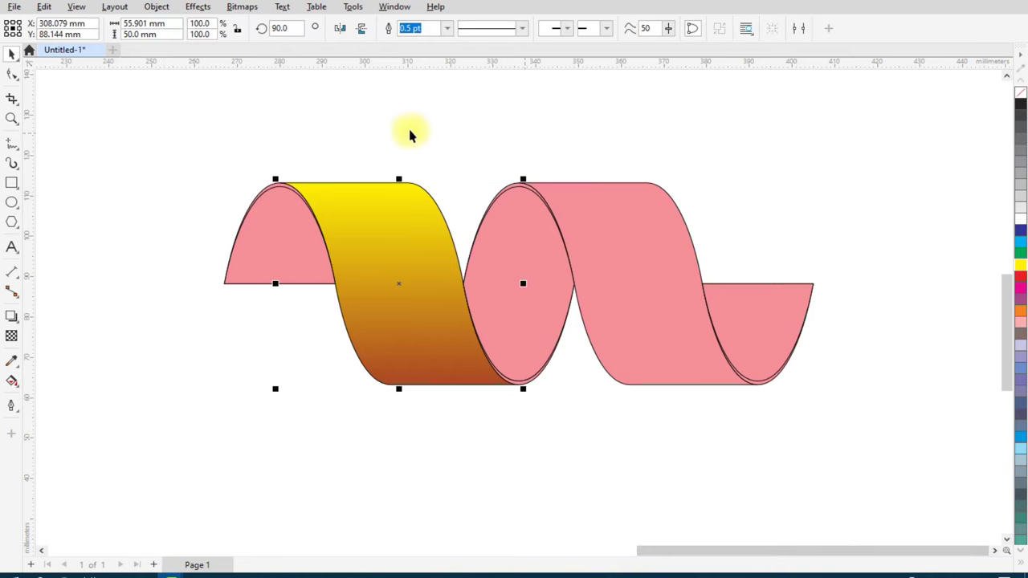
right_click(432, 117)
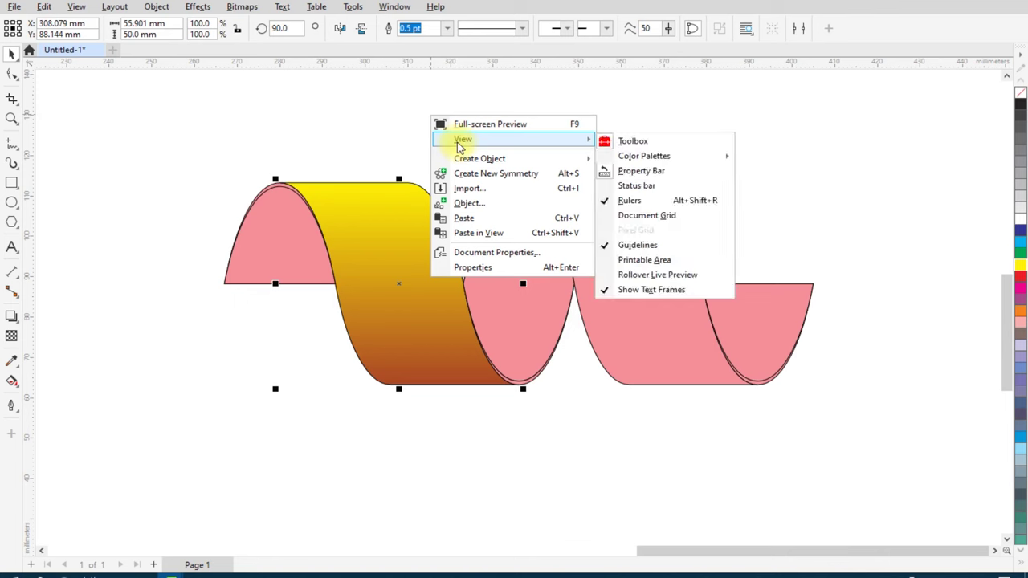
click(666, 158)
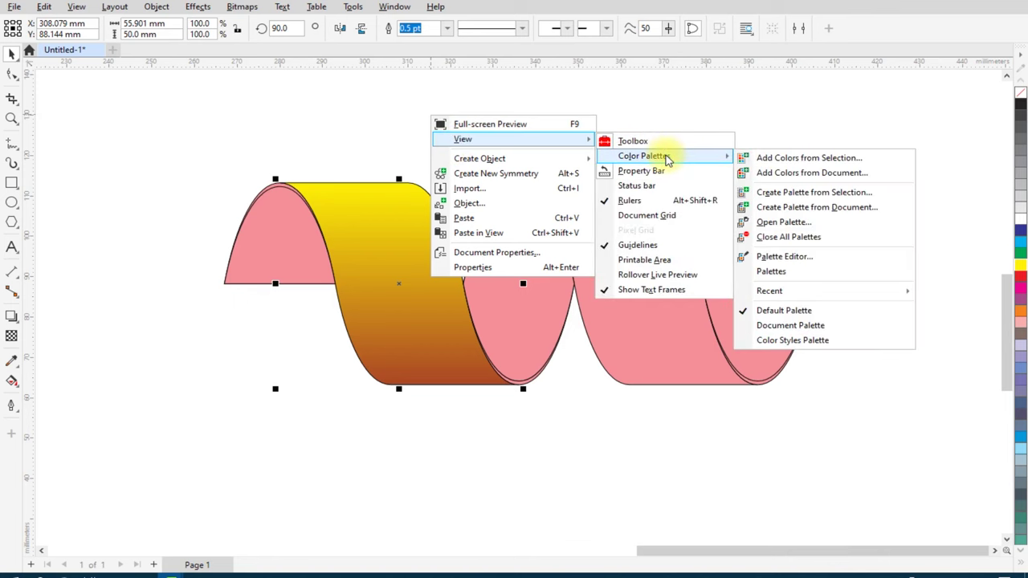
click(819, 326)
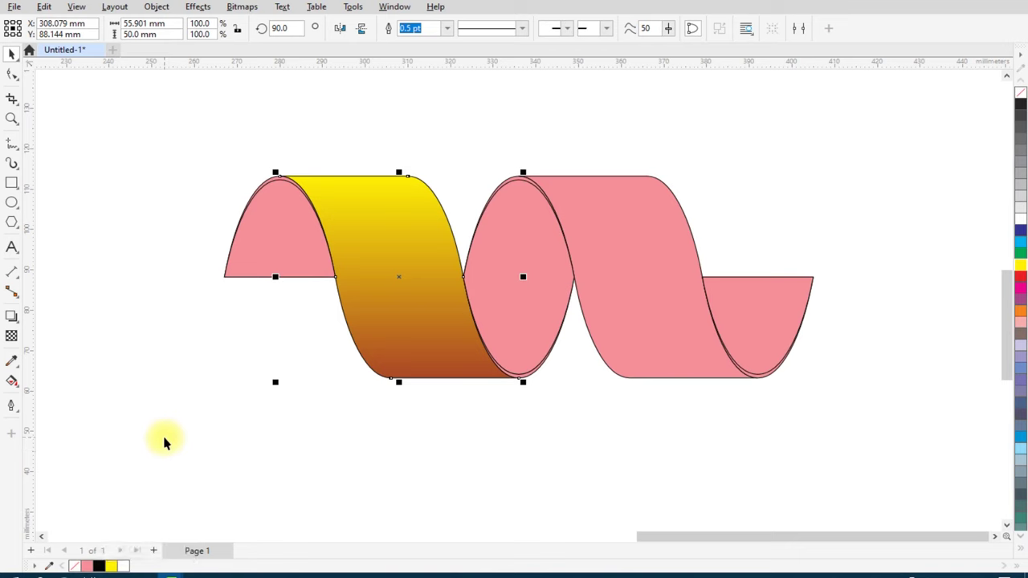
Darken the gradient's bottom stop to CMYK 22, 84, 100, 50 by setting K to 50.
scroll(389, 380, up, 1)
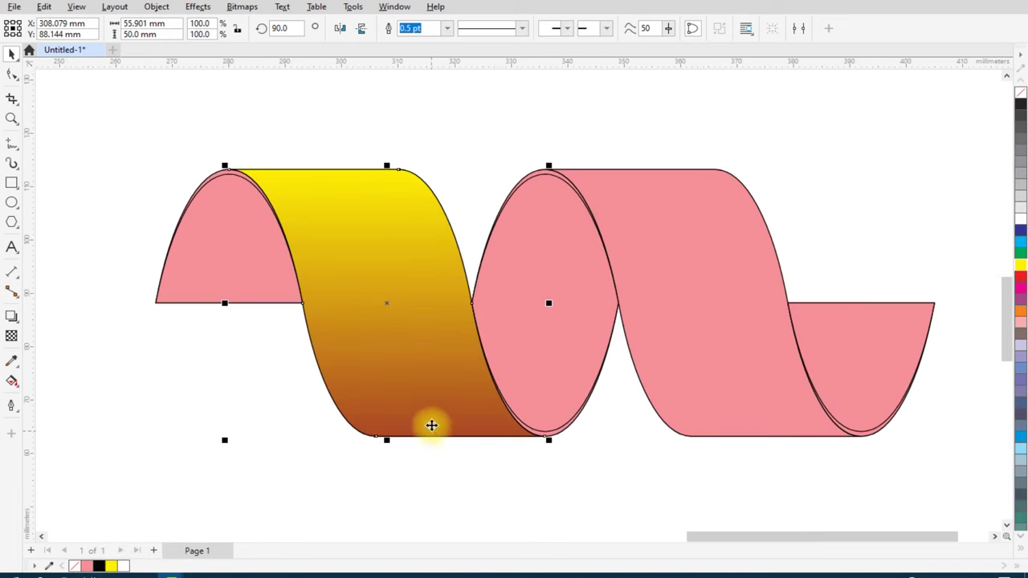
click(11, 383)
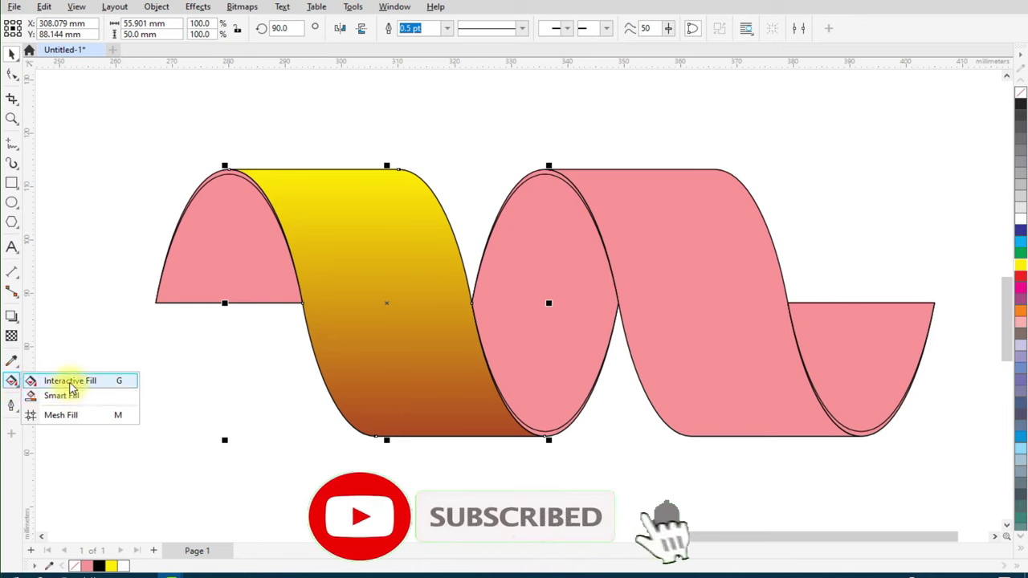
click(77, 382)
click(380, 431)
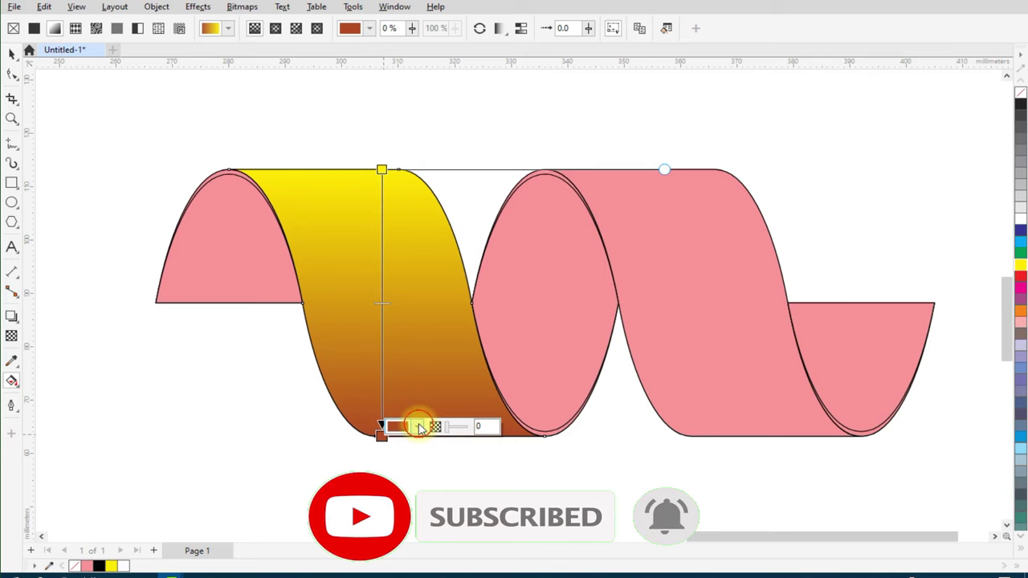
click(418, 426)
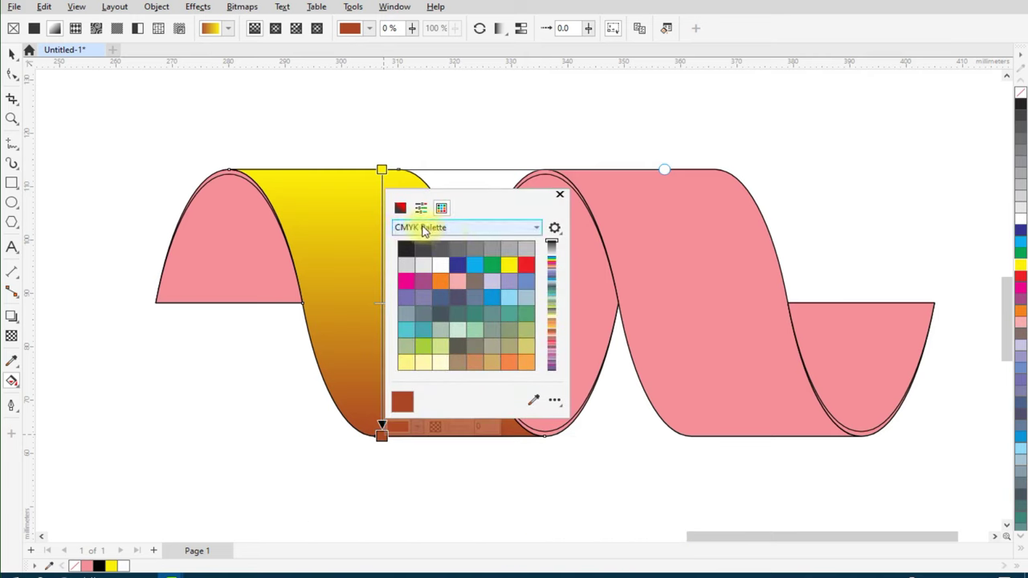
click(401, 209)
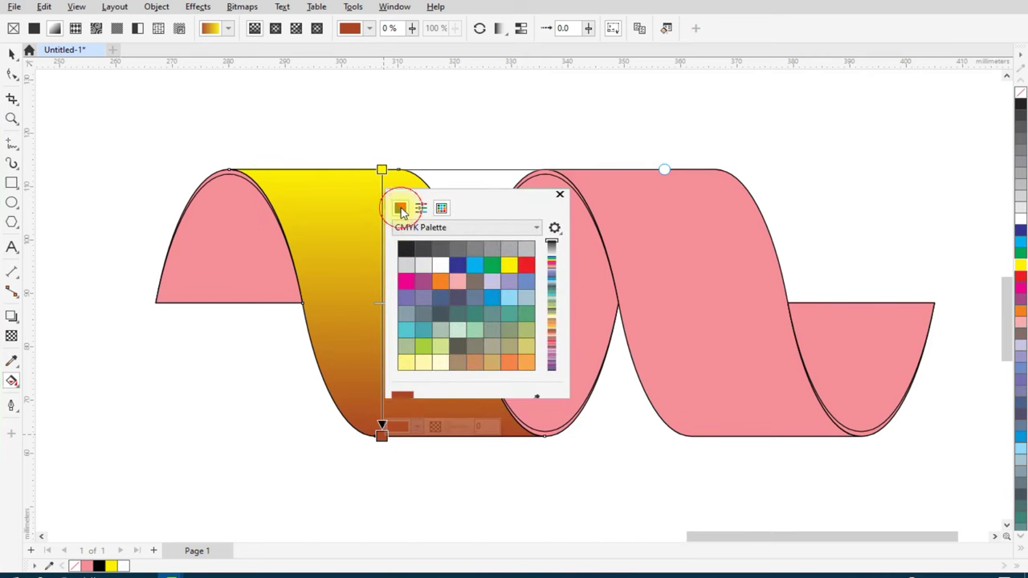
click(550, 311)
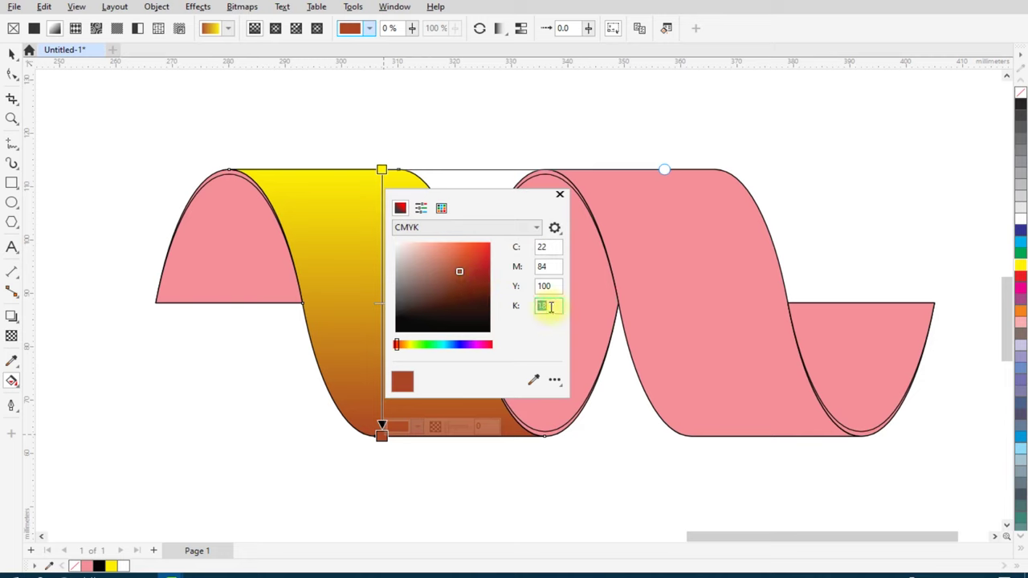
text(50)
key(Return)
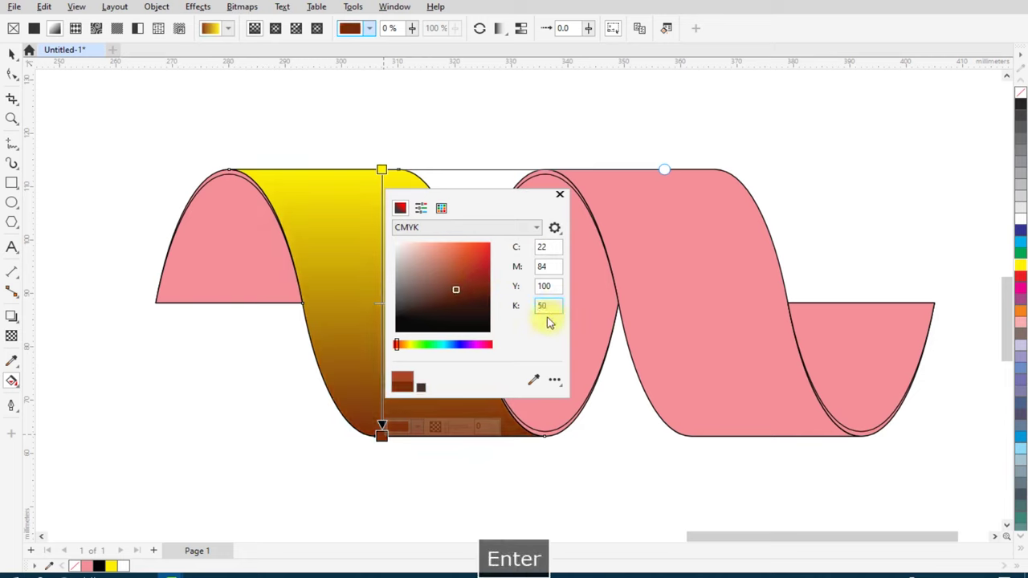
click(420, 49)
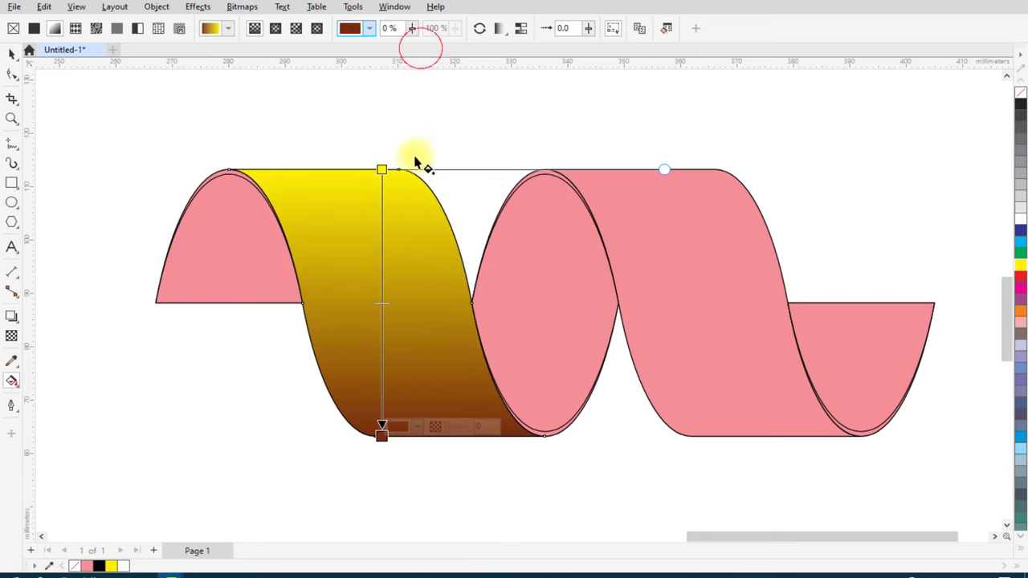
key(space)
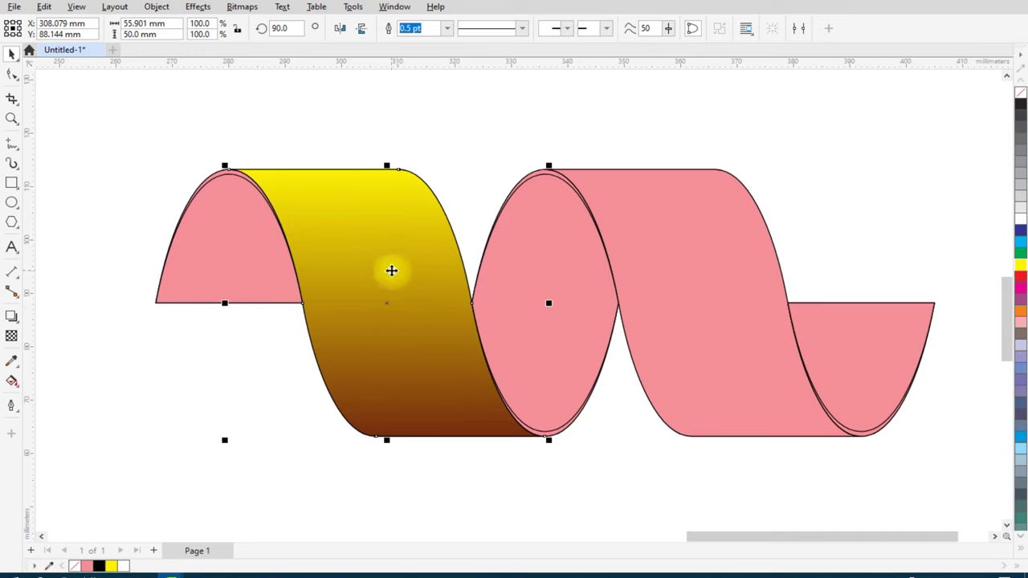
Copy the band's gradient fill onto the right pink band and the middle pink ellipse.
drag(391, 270, 690, 270)
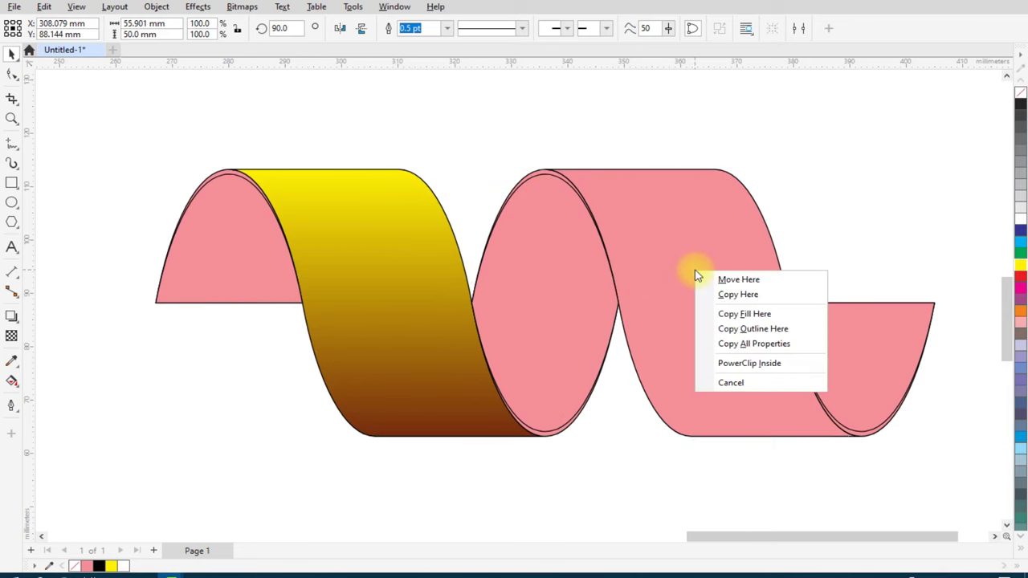
click(737, 314)
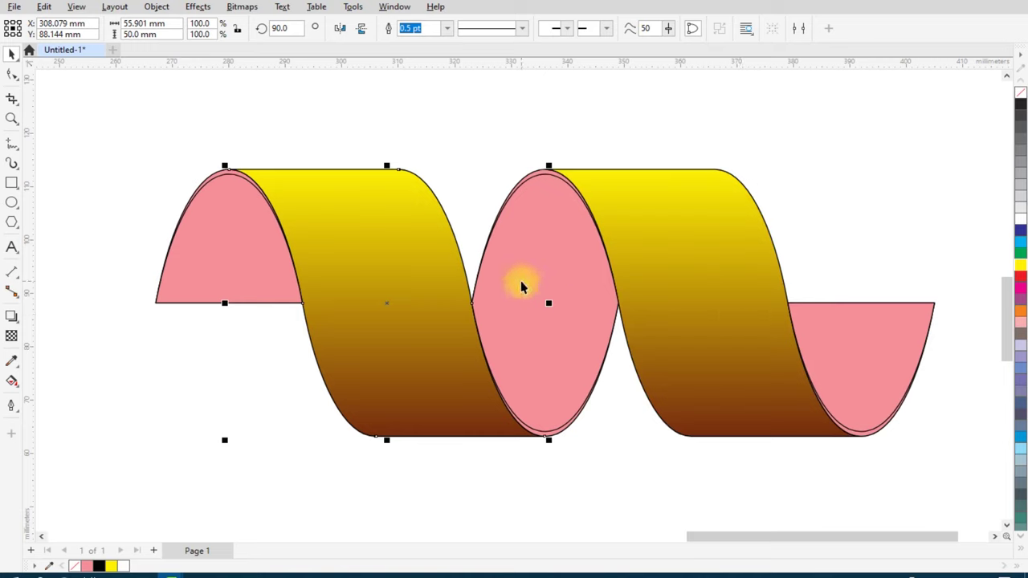
click(811, 232)
click(709, 253)
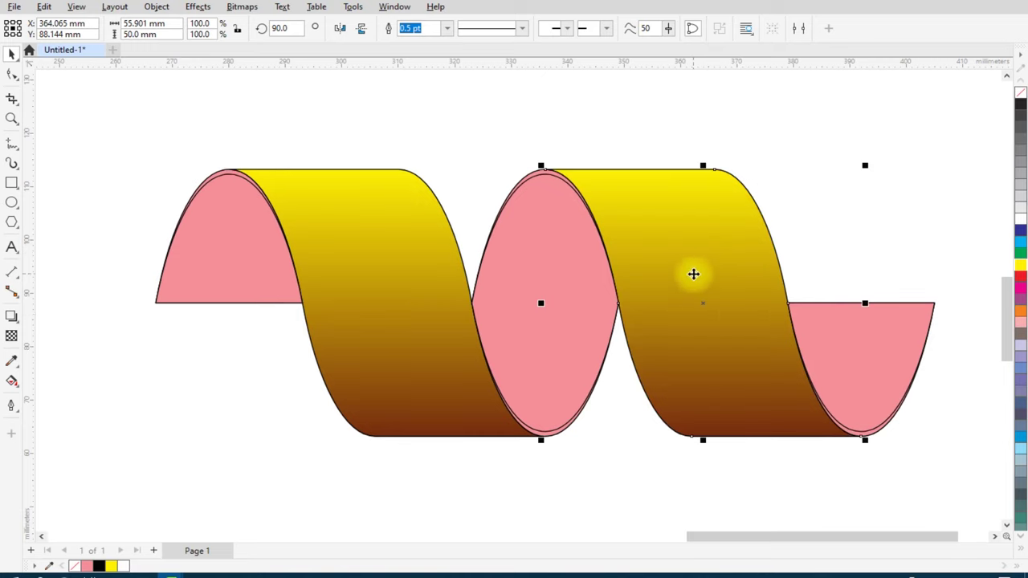
drag(694, 267, 538, 283)
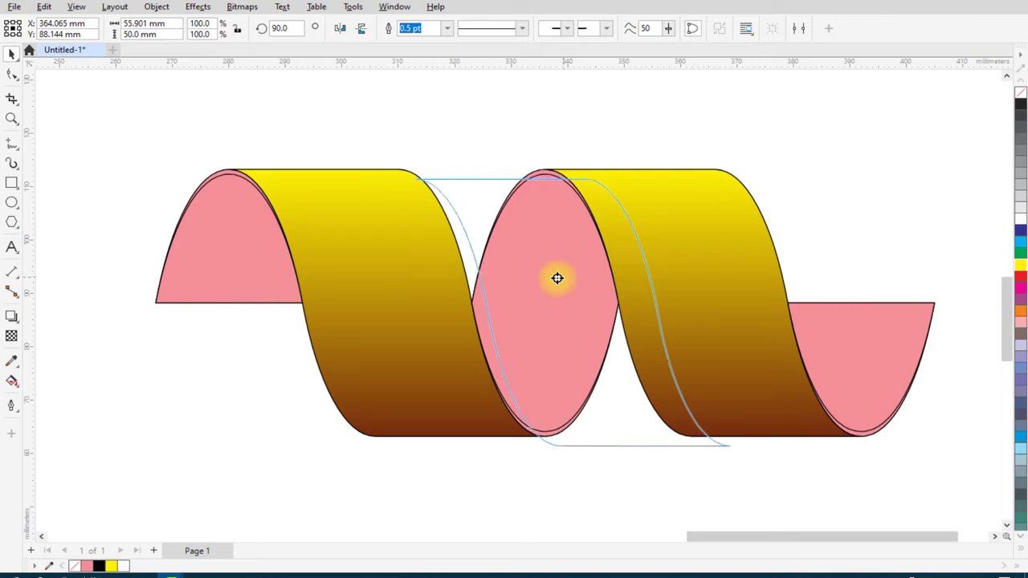
click(587, 323)
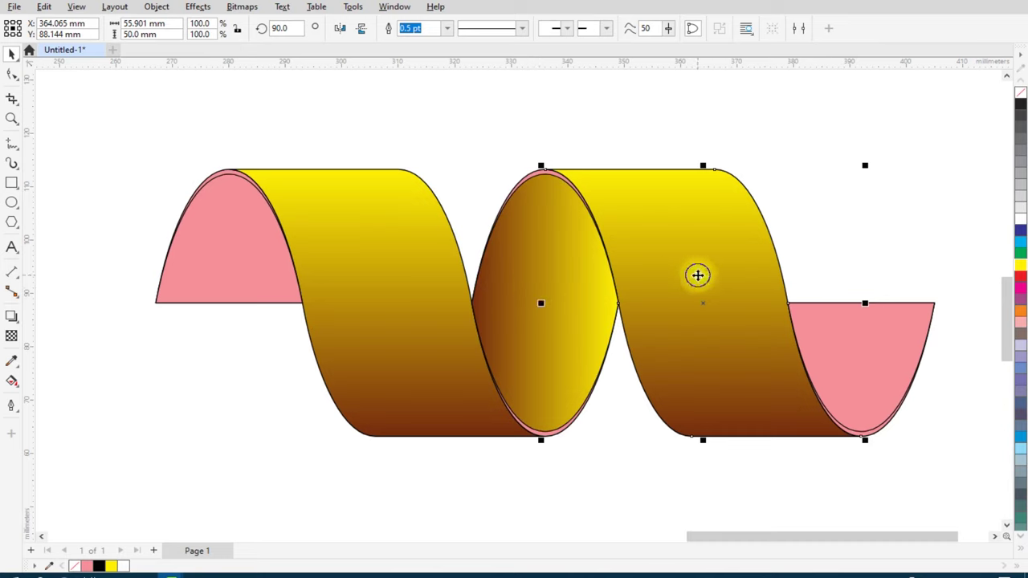
Copy the gradient fill onto the right and left pink end pieces.
drag(697, 276, 853, 328)
click(908, 372)
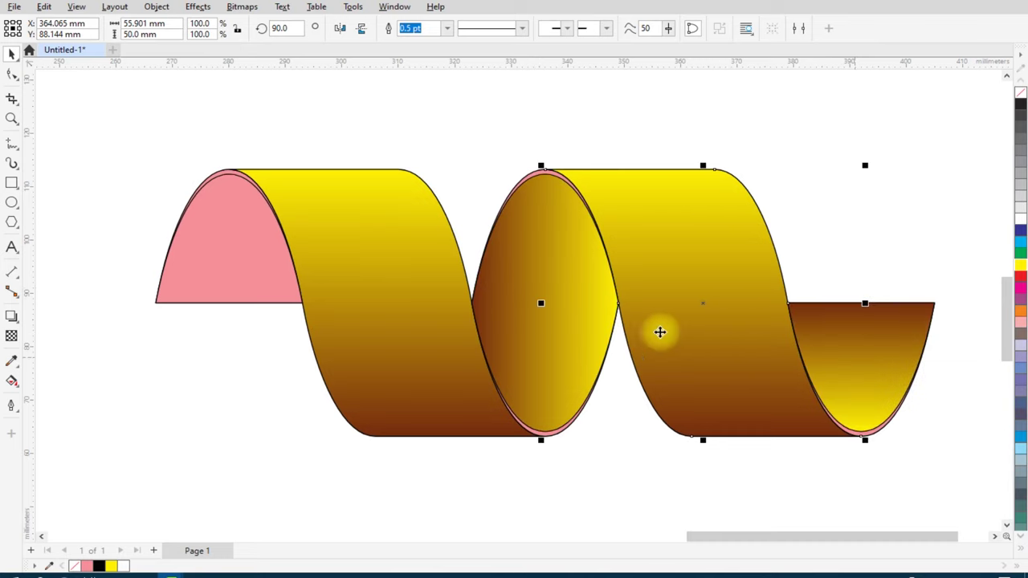
drag(351, 276, 226, 271)
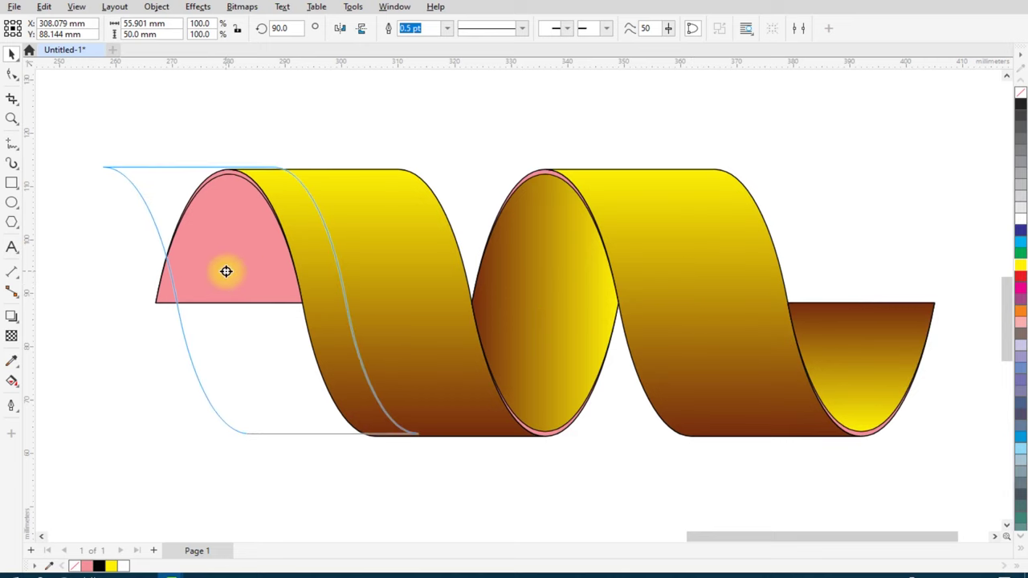
click(259, 314)
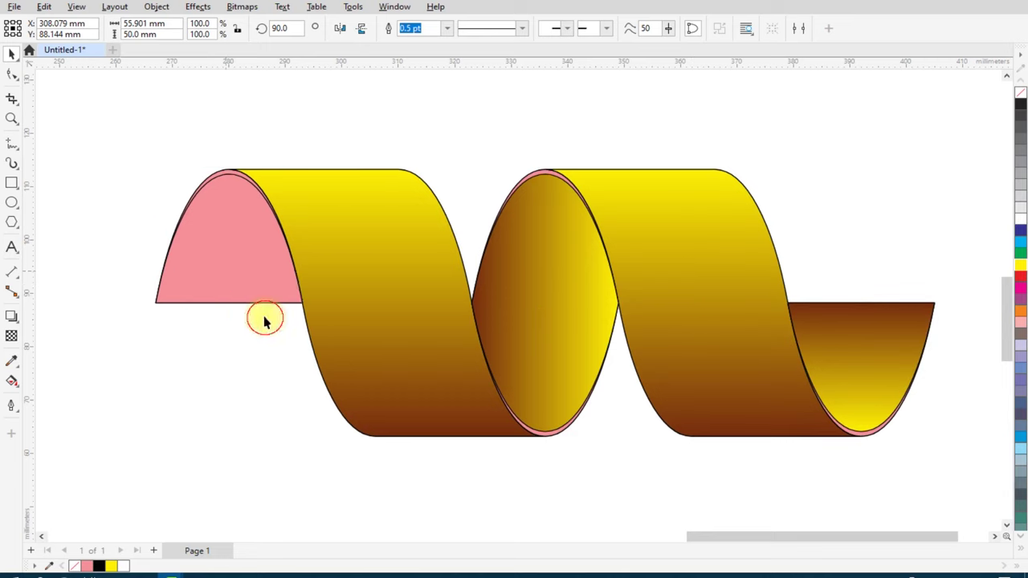
Make the middle oval's gradient vertical, brown at the top and yellow at the bottom.
click(547, 278)
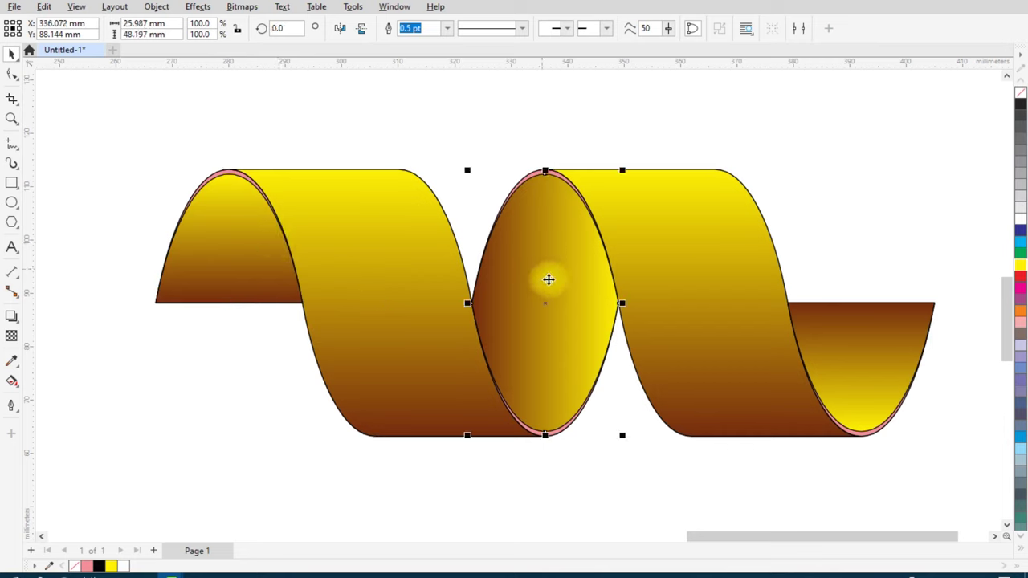
click(11, 381)
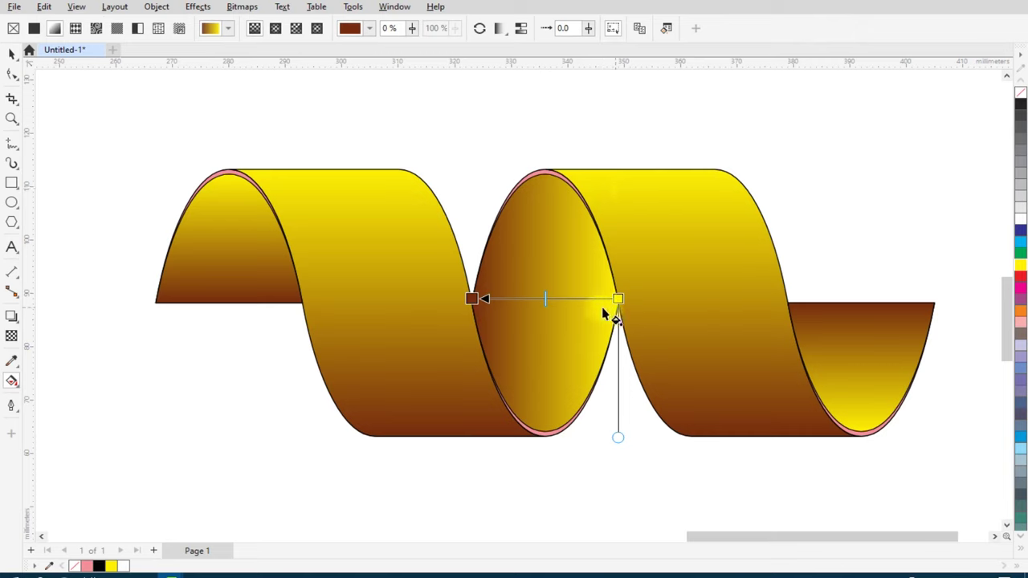
drag(471, 297, 546, 175)
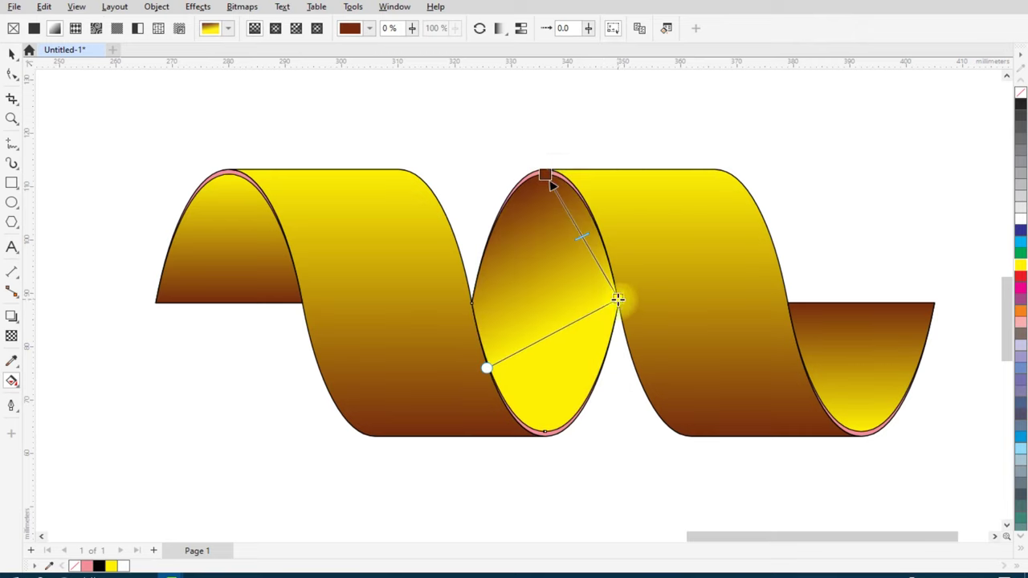
drag(617, 299, 545, 436)
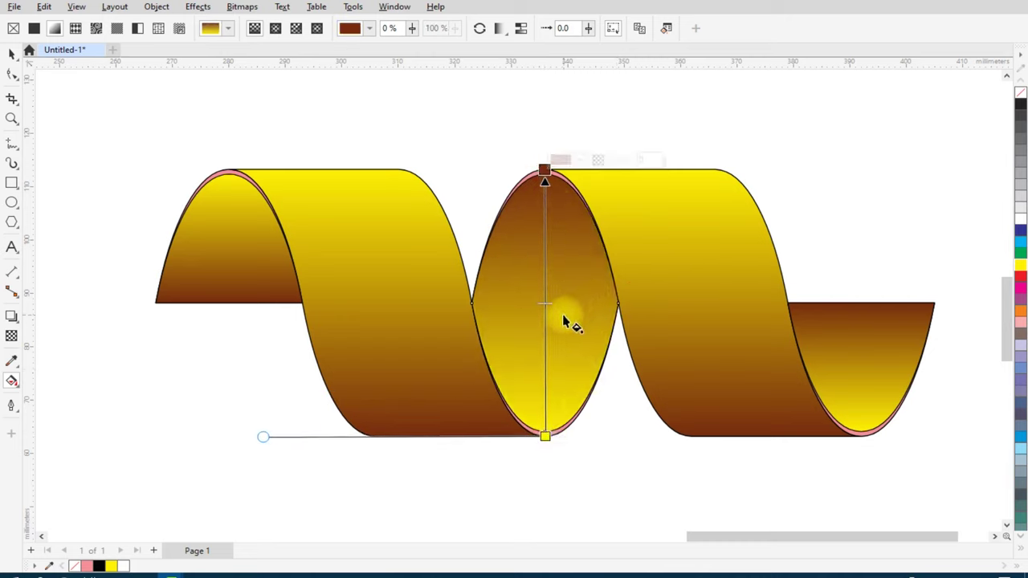
Reverse the left arch's gradient so brown is on top and yellow below.
click(301, 298)
drag(227, 175, 227, 439)
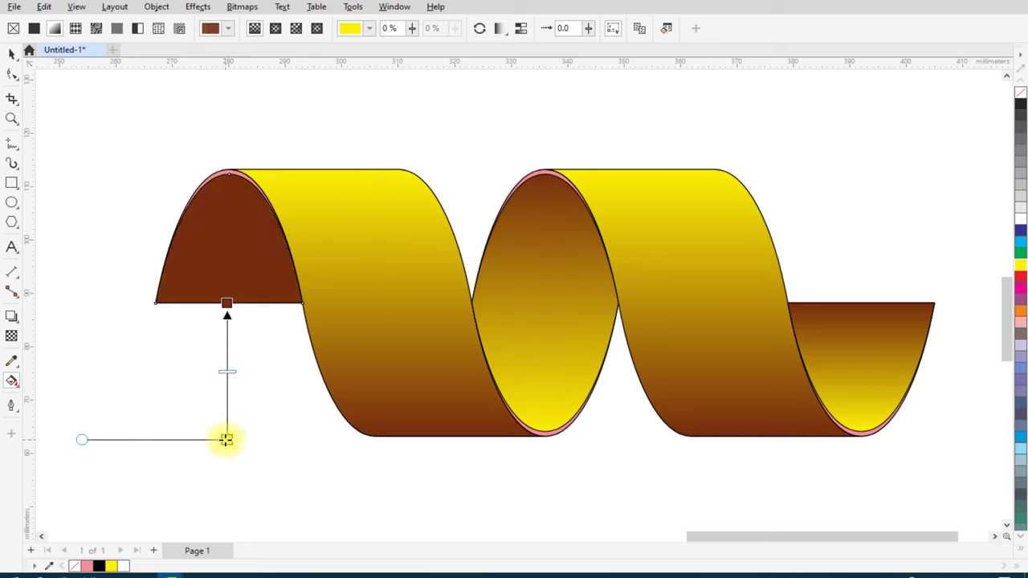
click(226, 439)
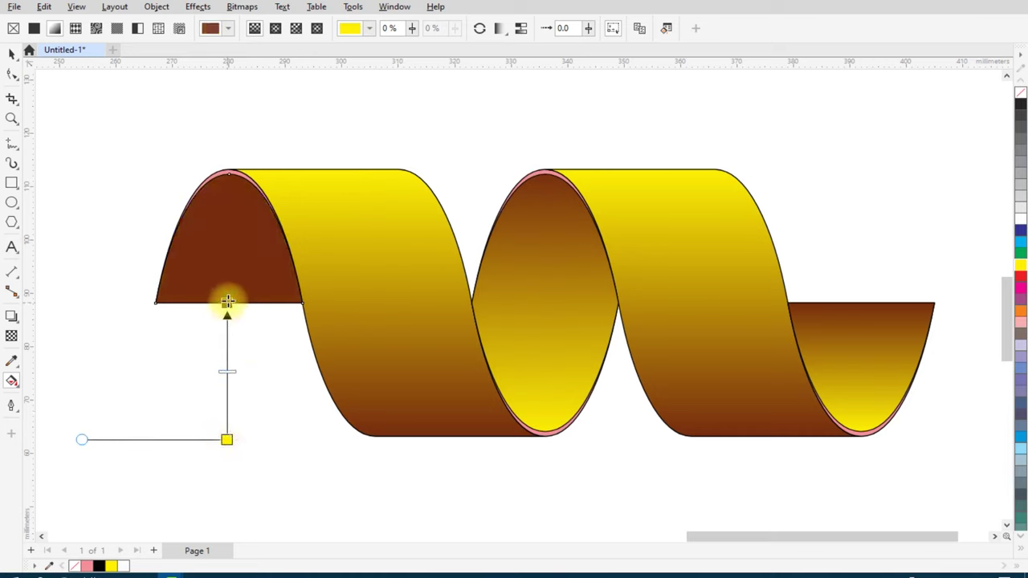
drag(226, 299, 229, 170)
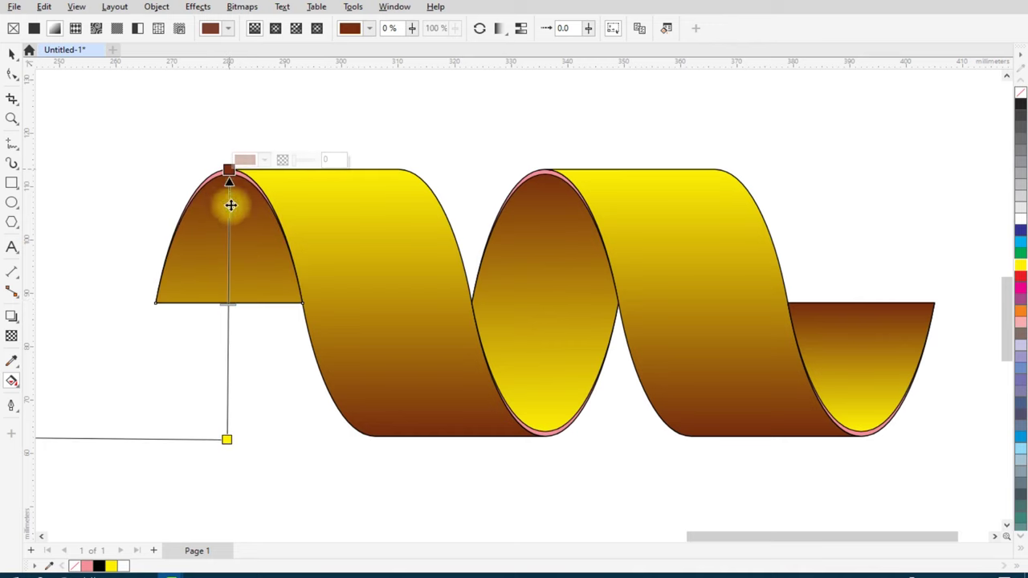
drag(227, 439, 229, 431)
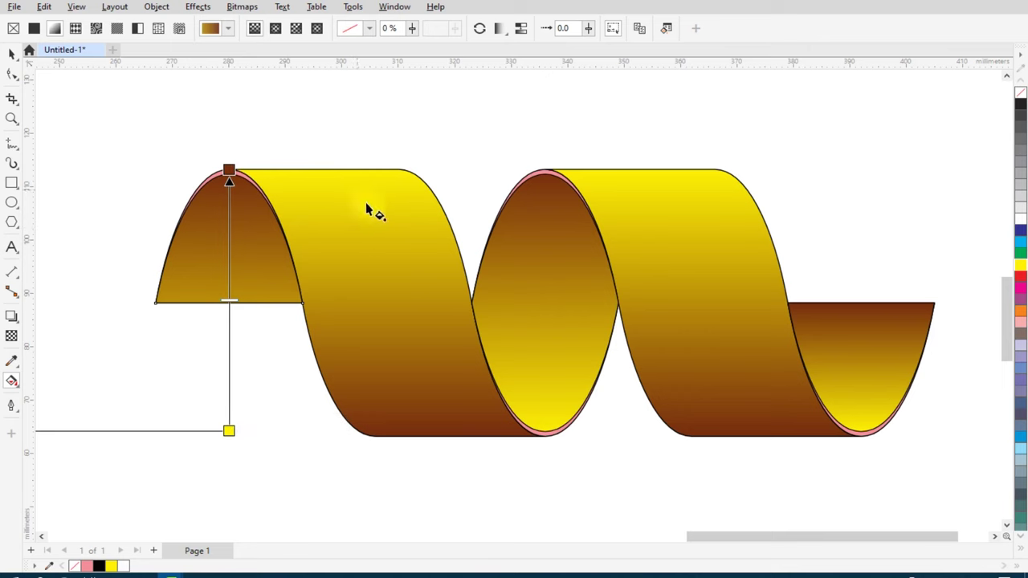
Select the pink seams on the left arch and in the middle, undoing an accidental move.
scroll(314, 241, up, 1)
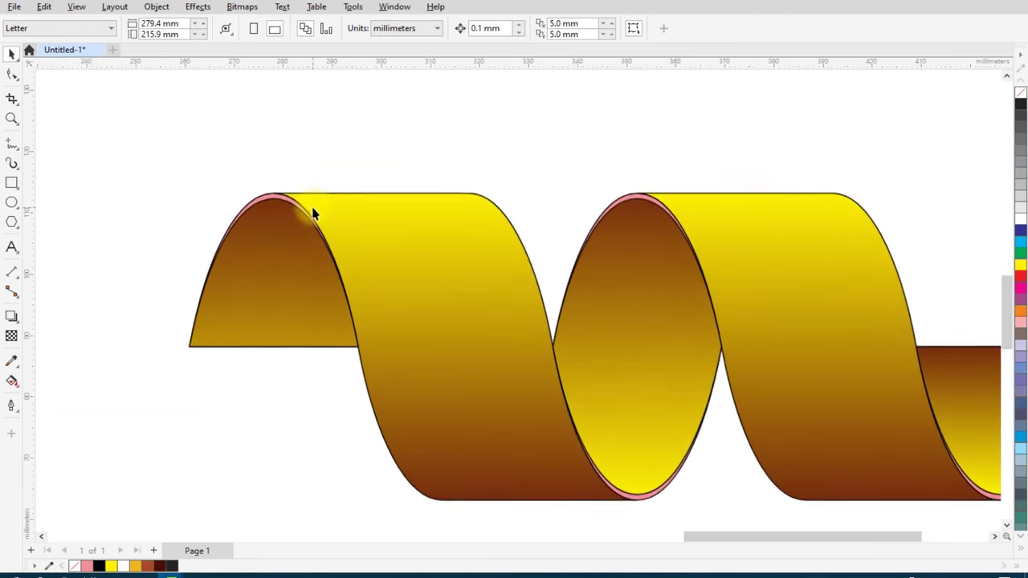
scroll(314, 211, up, 2)
click(243, 189)
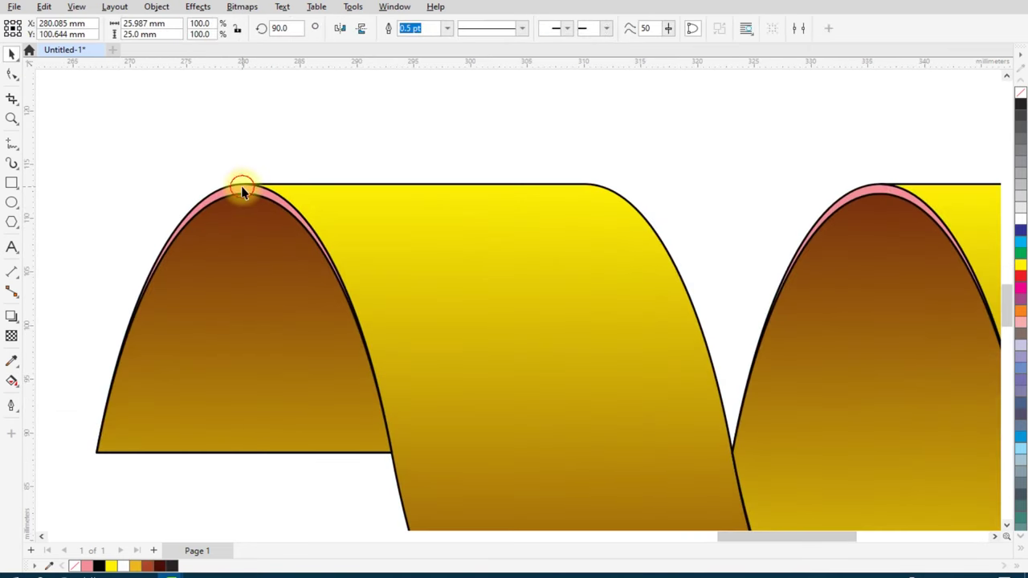
click(240, 189)
drag(241, 188, 214, 199)
key(ctrl+z)
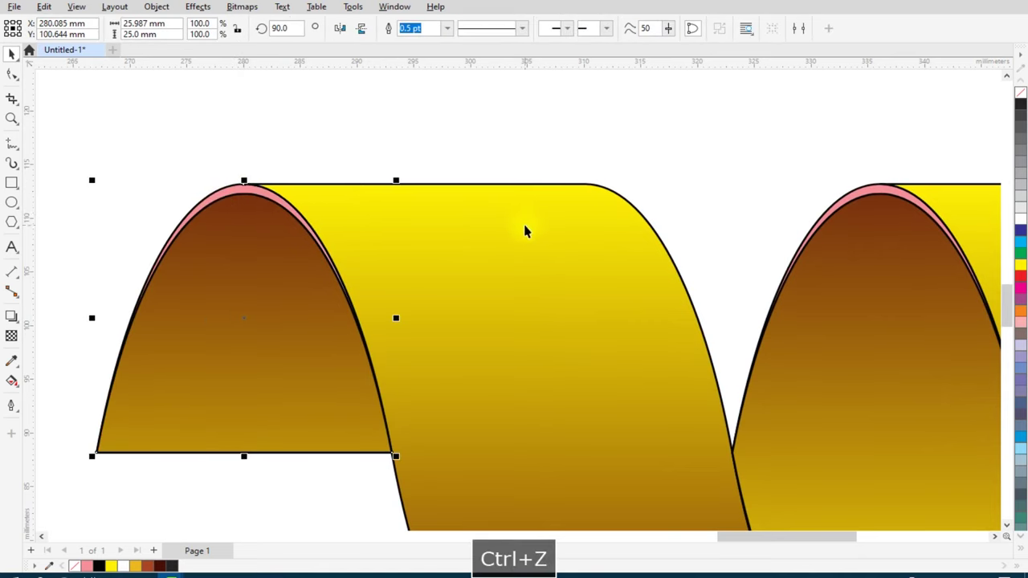
click(862, 195)
shift+click(877, 195)
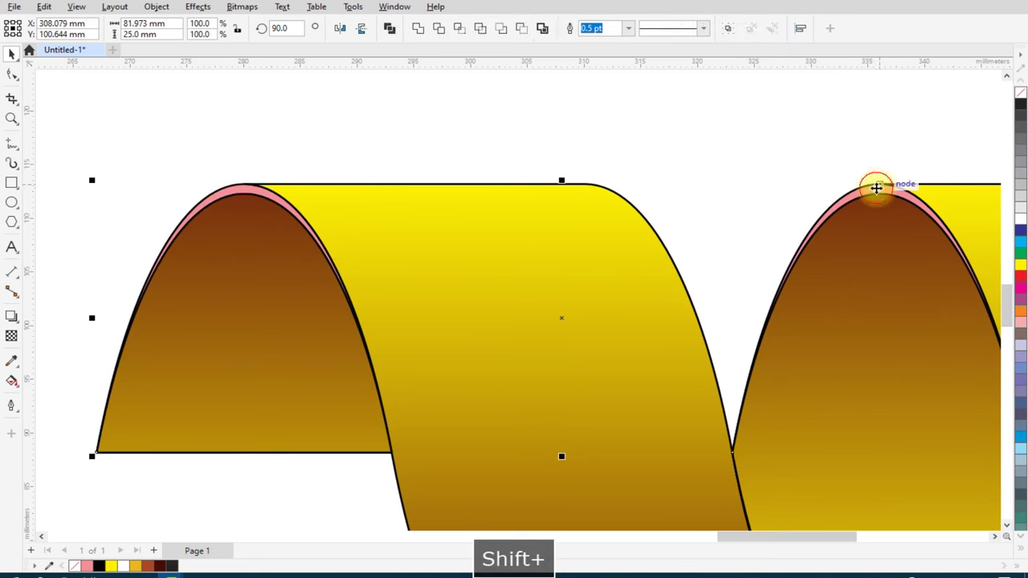
scroll(426, 171, down, 3)
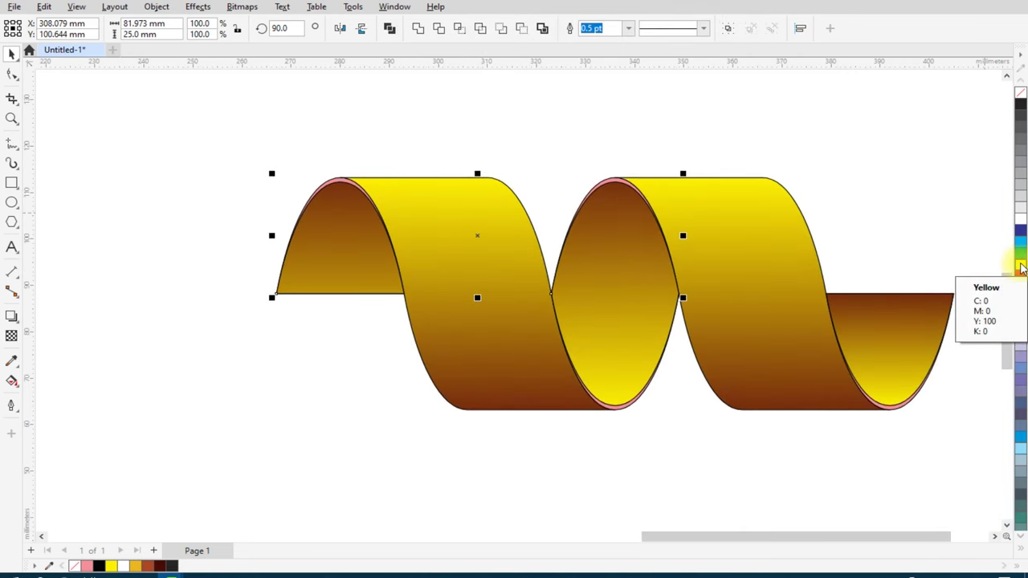
drag(1022, 267, 990, 316)
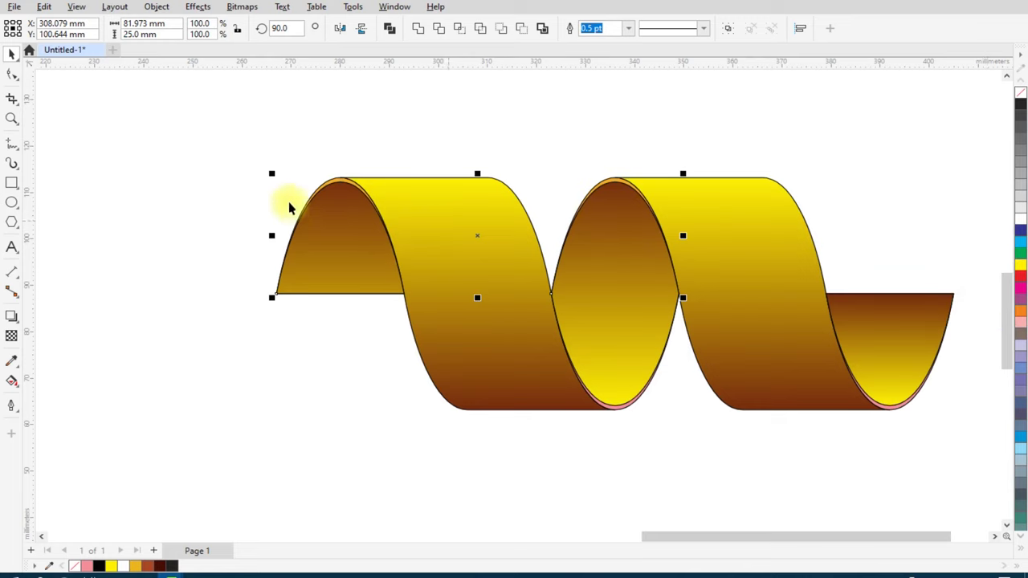
Select the pink seam under the right bowl and the other lower pink seam.
scroll(265, 181, down, 1)
scroll(257, 178, down, 1)
scroll(679, 309, up, 1)
scroll(610, 329, up, 1)
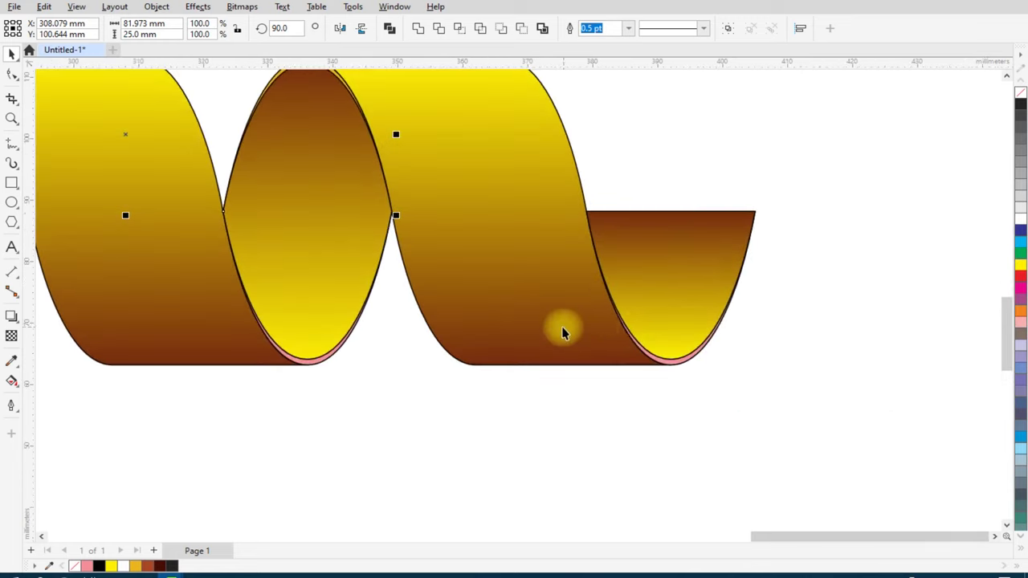
scroll(586, 332, up, 1)
scroll(679, 361, up, 1)
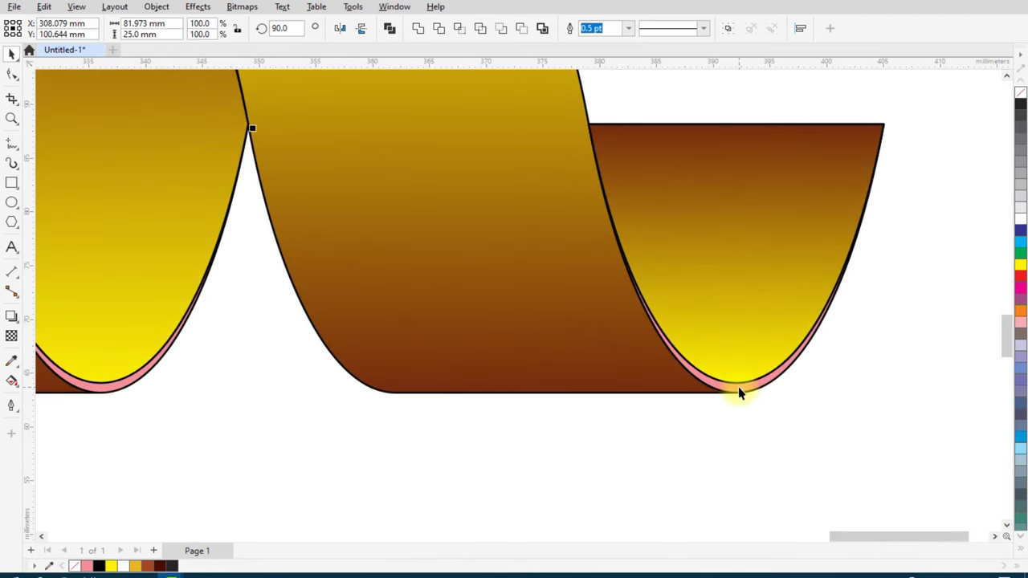
click(740, 393)
drag(739, 393, 768, 391)
key(ctrl+z)
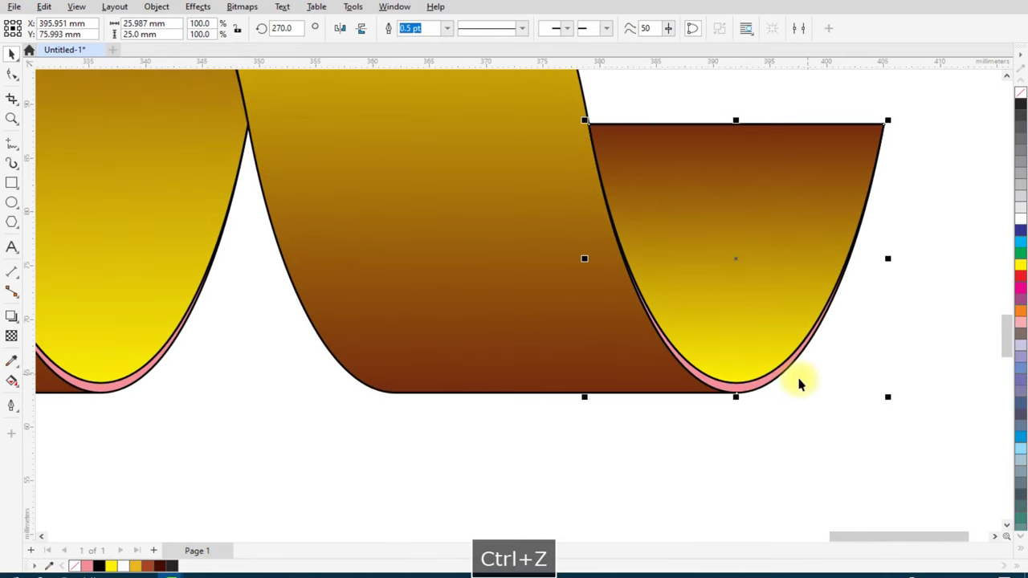
shift+click(103, 393)
scroll(673, 374, down, 1)
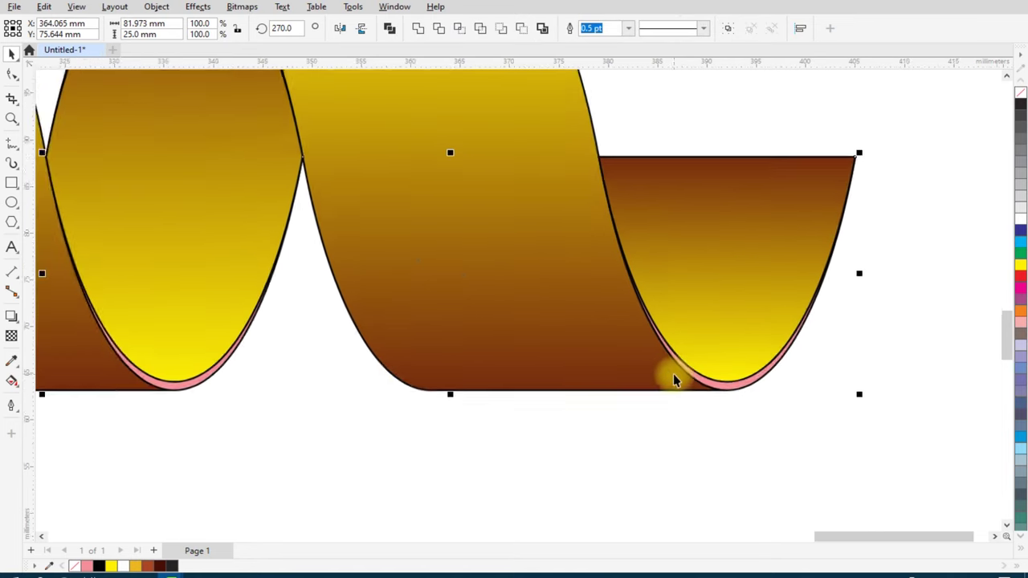
Colour the selected pink seams brown from the Yellow swatch's shade range.
click(1021, 267)
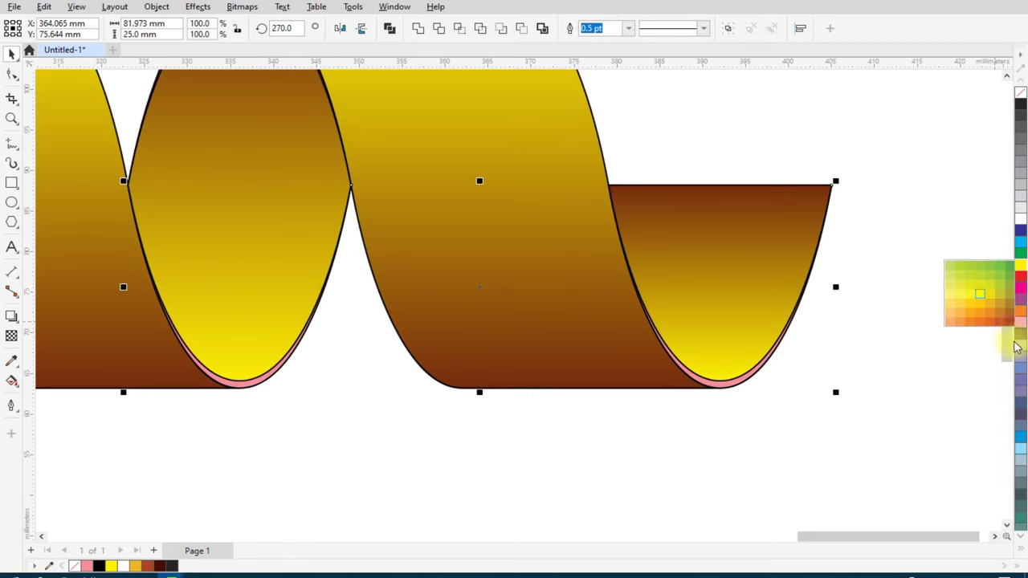
click(1010, 324)
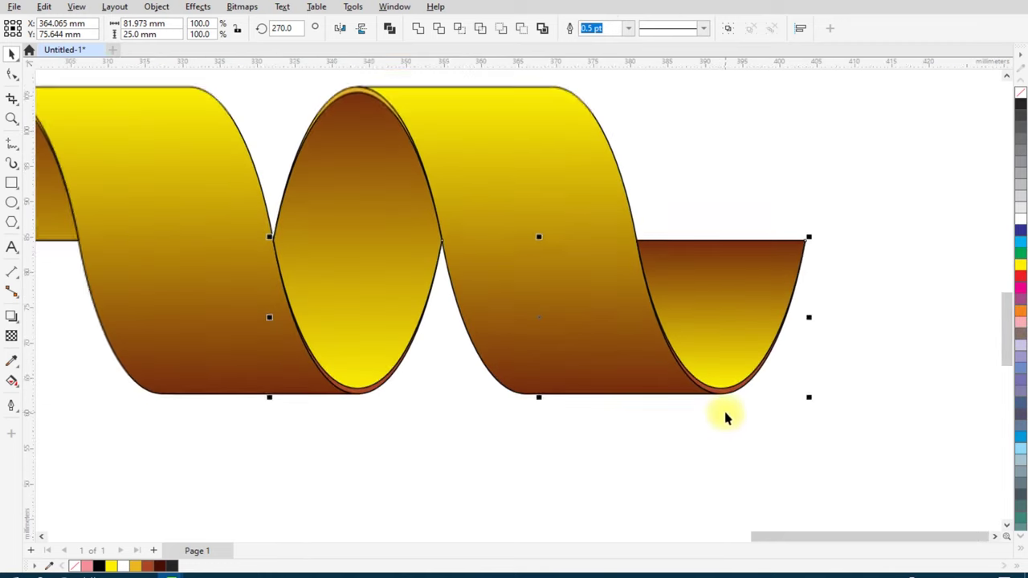
scroll(723, 416, down, 1)
scroll(737, 388, up, 1)
scroll(716, 394, up, 2)
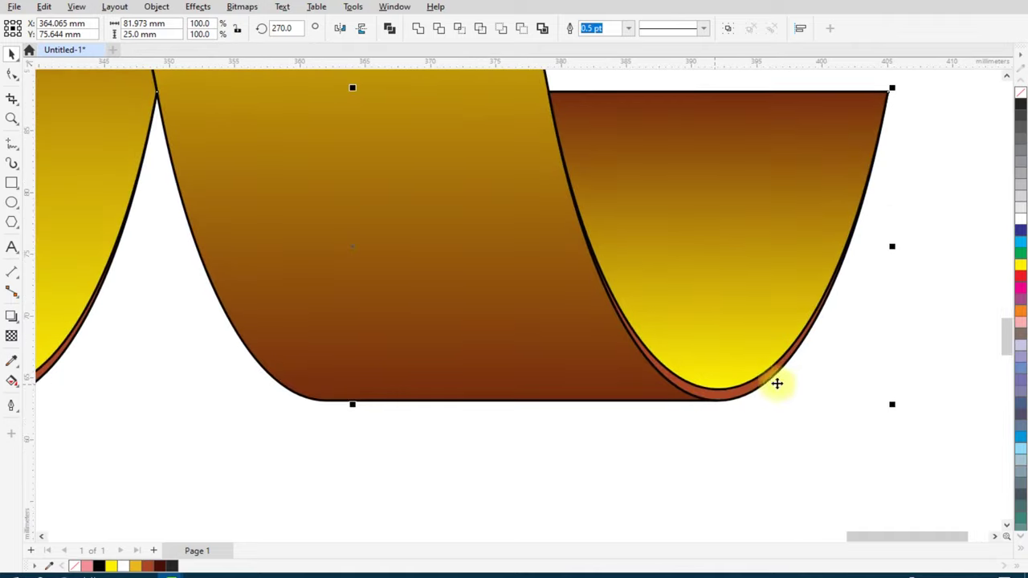
scroll(776, 383, down, 2)
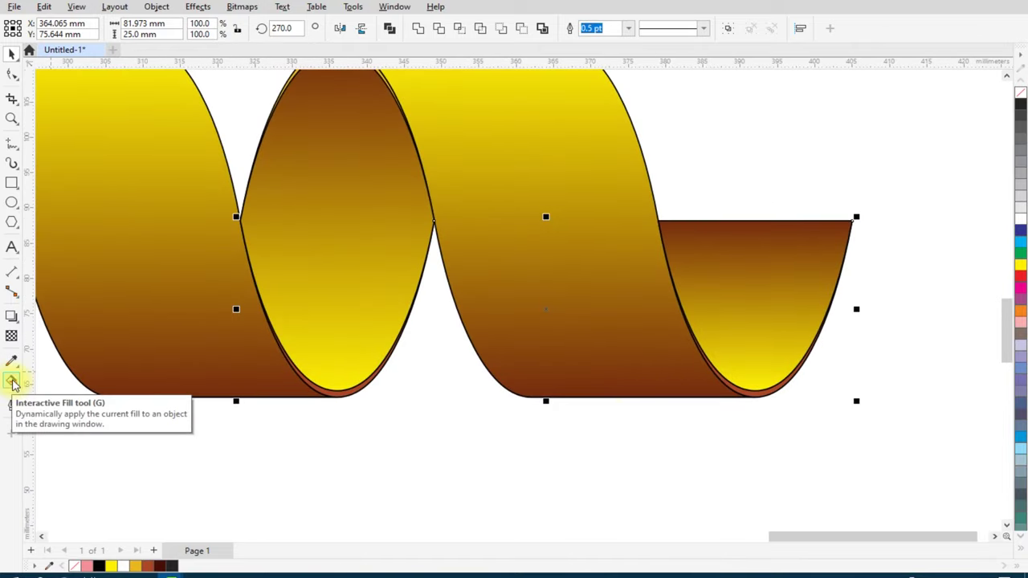
Darken the seams to CMYK 22, 84, 100, 80 by setting K to 80.
click(13, 382)
click(49, 383)
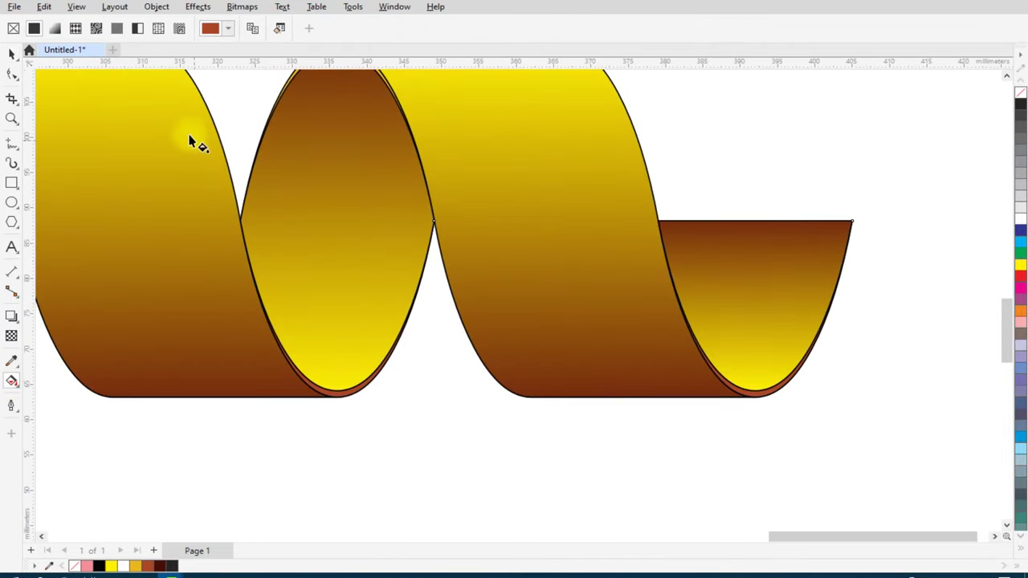
click(230, 28)
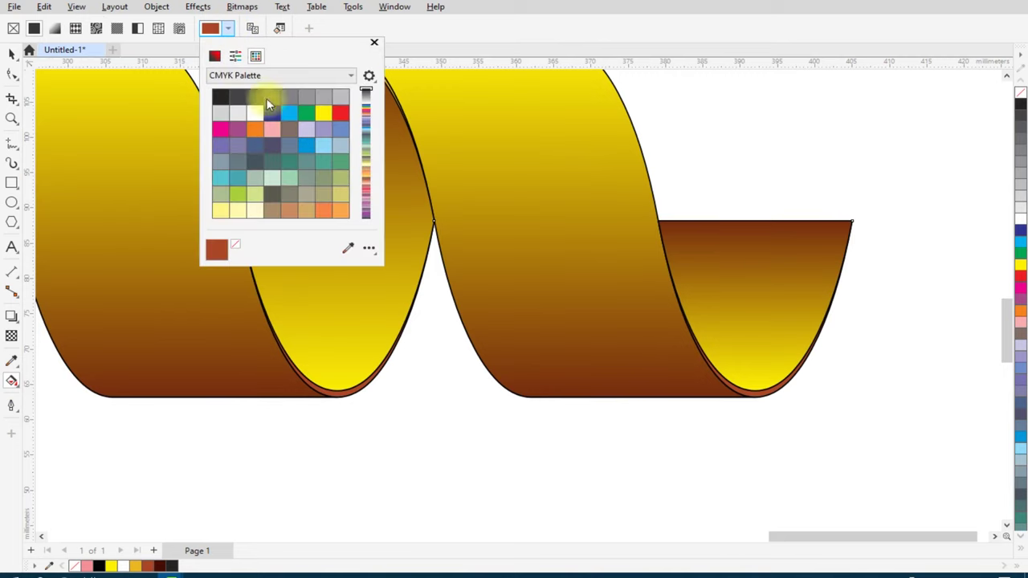
click(215, 56)
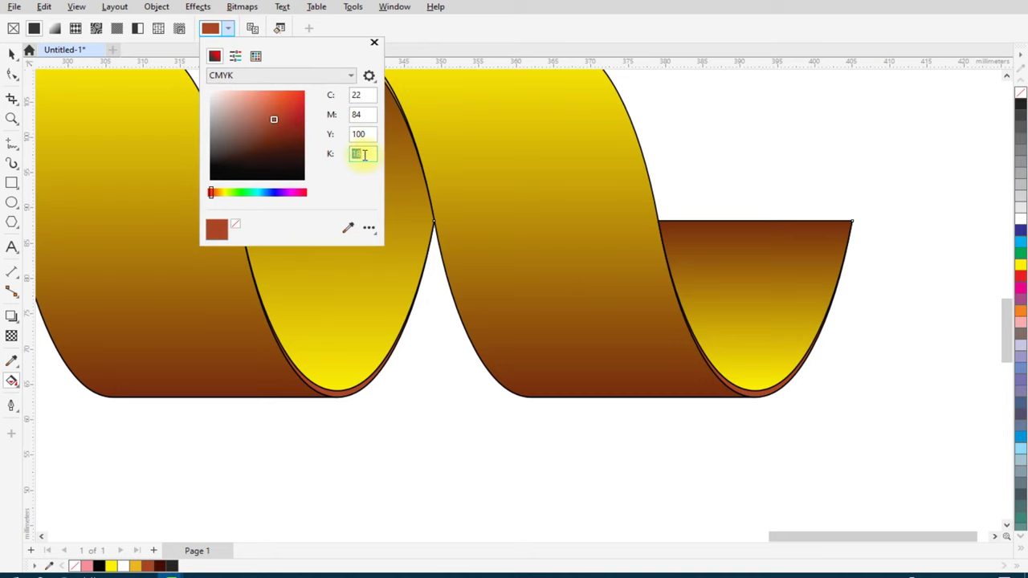
key(Return)
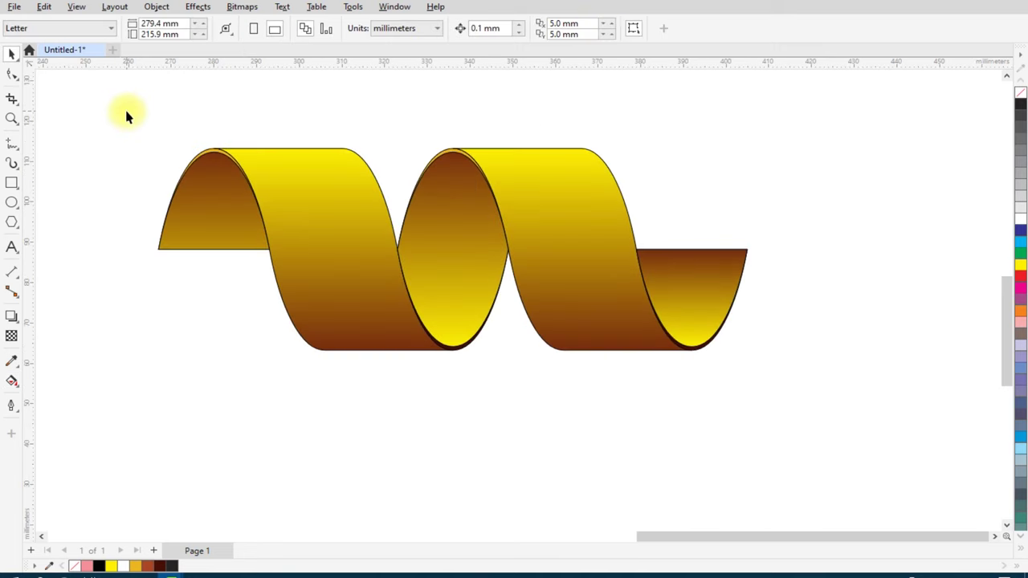
Remove the outlines from the whole ribbon with the No Color swatch.
drag(662, 303, 812, 390)
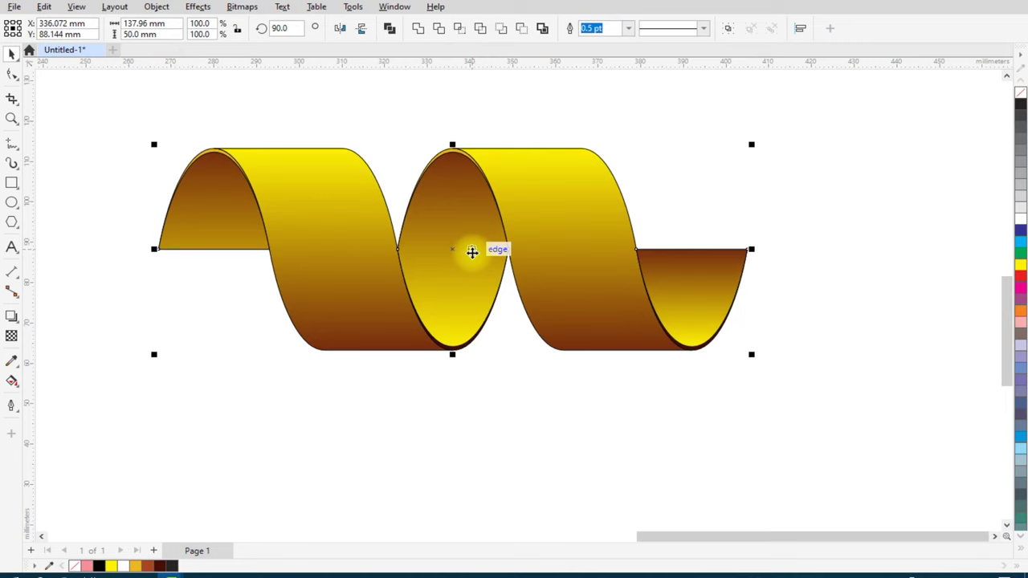
right_click(1019, 93)
click(956, 90)
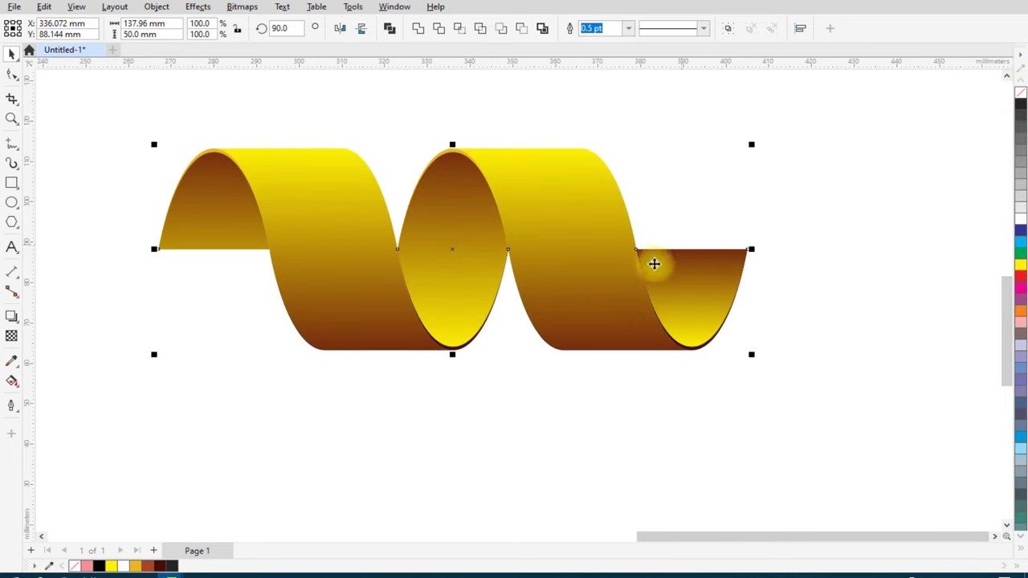
scroll(502, 230, up, 1)
scroll(530, 245, down, 1)
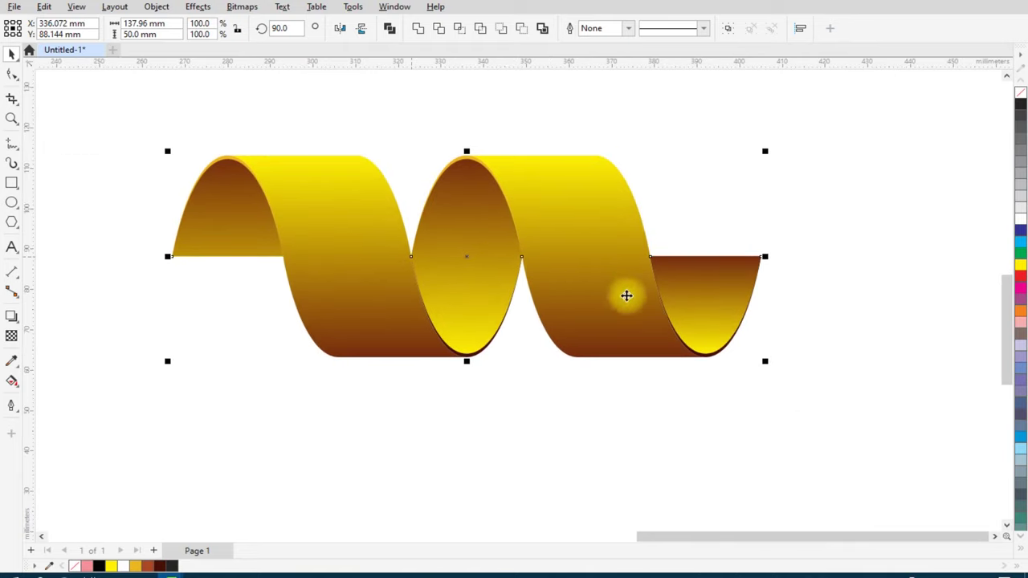
scroll(700, 287, up, 1)
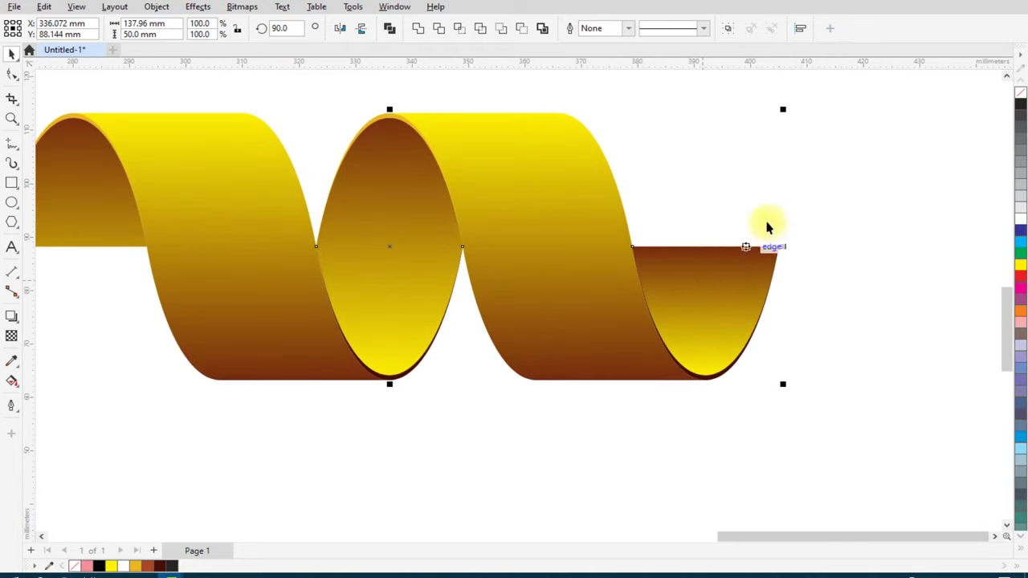
Drag the right-end piece's top gradient handle upward so it turns mostly yellow.
click(757, 241)
click(727, 287)
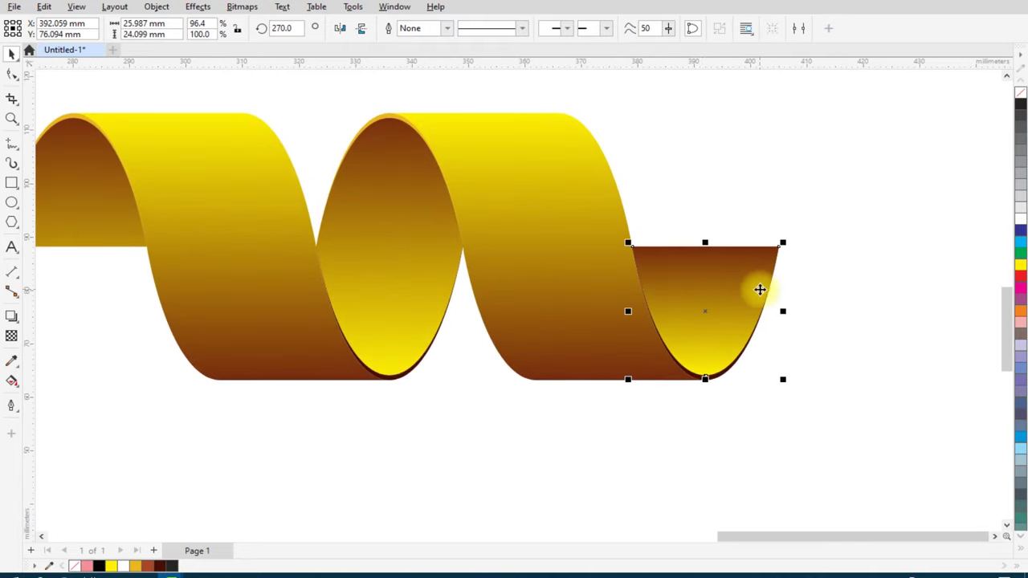
click(14, 384)
click(80, 385)
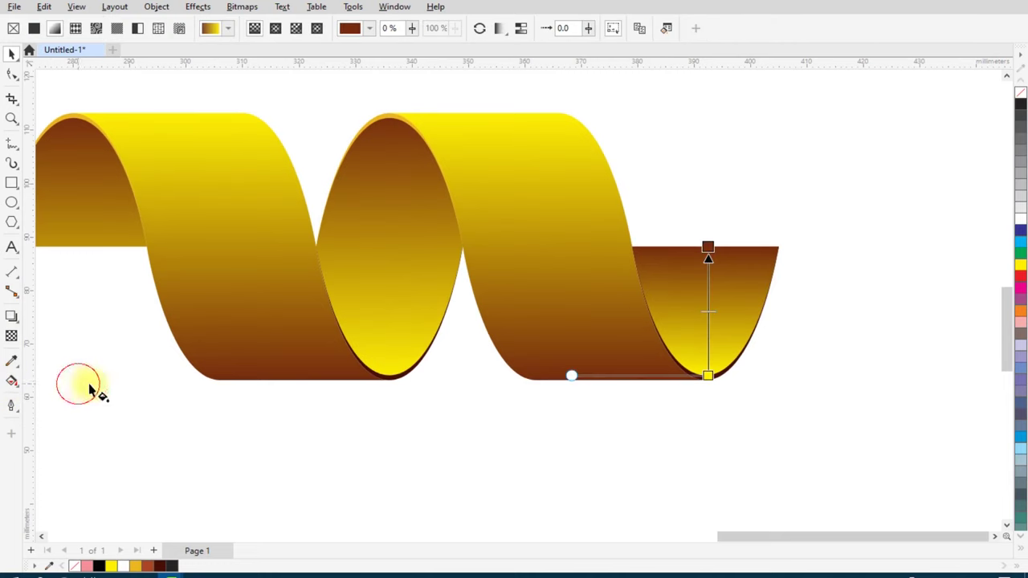
drag(708, 246, 709, 156)
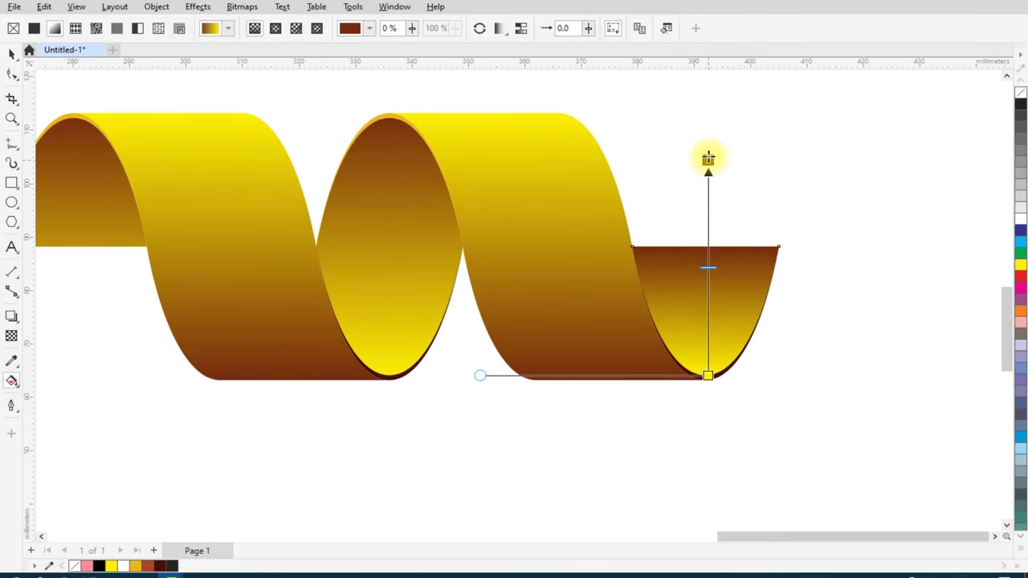
scroll(518, 197, down, 1)
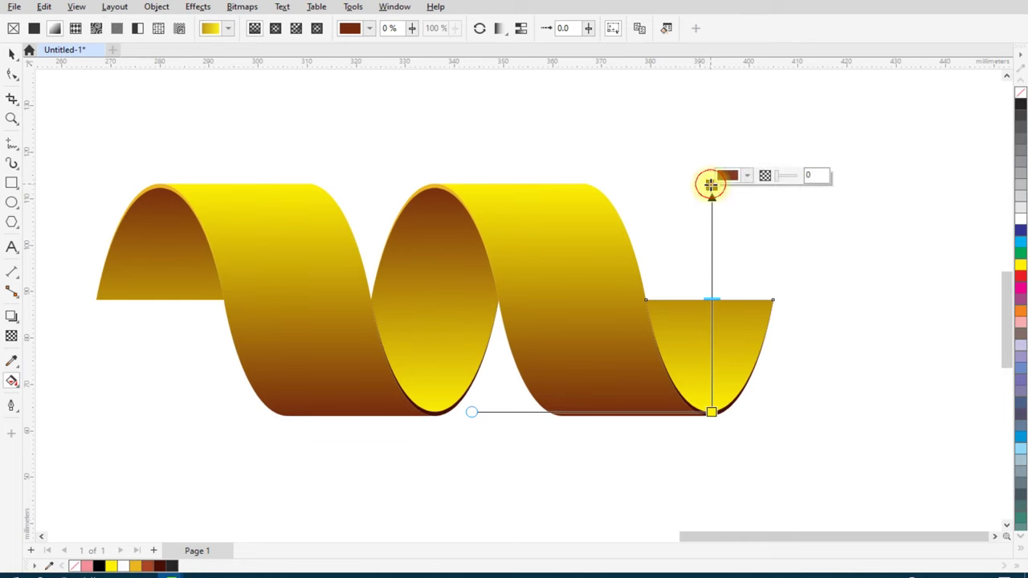
click(711, 185)
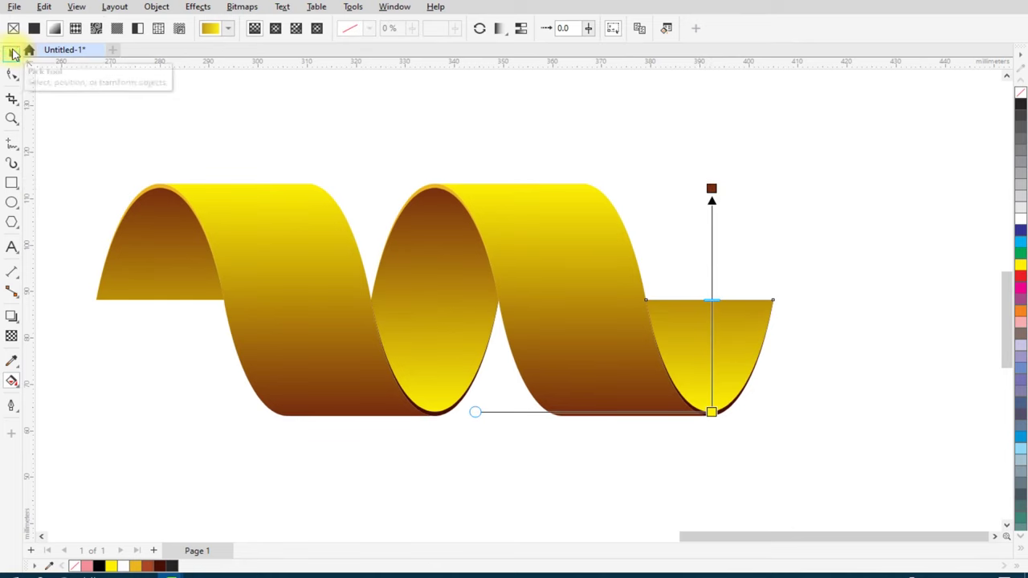
click(13, 53)
click(321, 142)
scroll(590, 250, down, 1)
scroll(594, 250, down, 1)
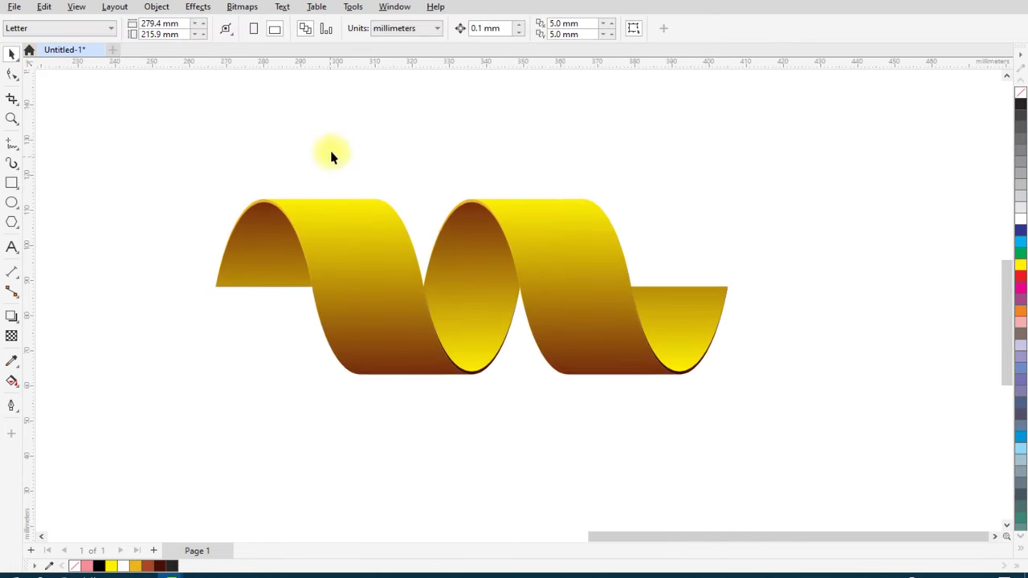
Draw a large black rectangle, send it behind the spiral, and marquee-select the ribbon.
click(10, 182)
scroll(375, 320, down, 1)
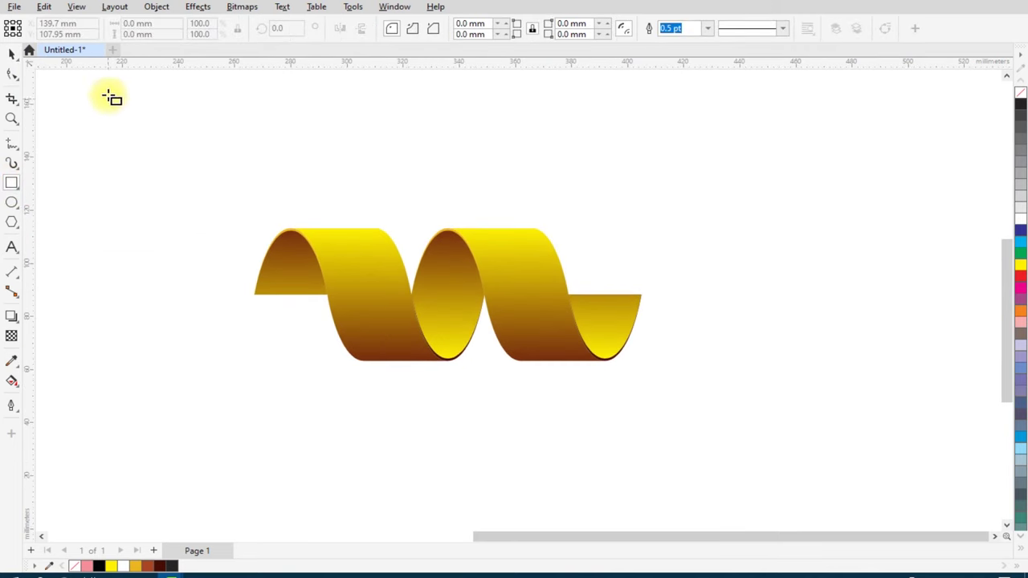
drag(100, 74, 850, 510)
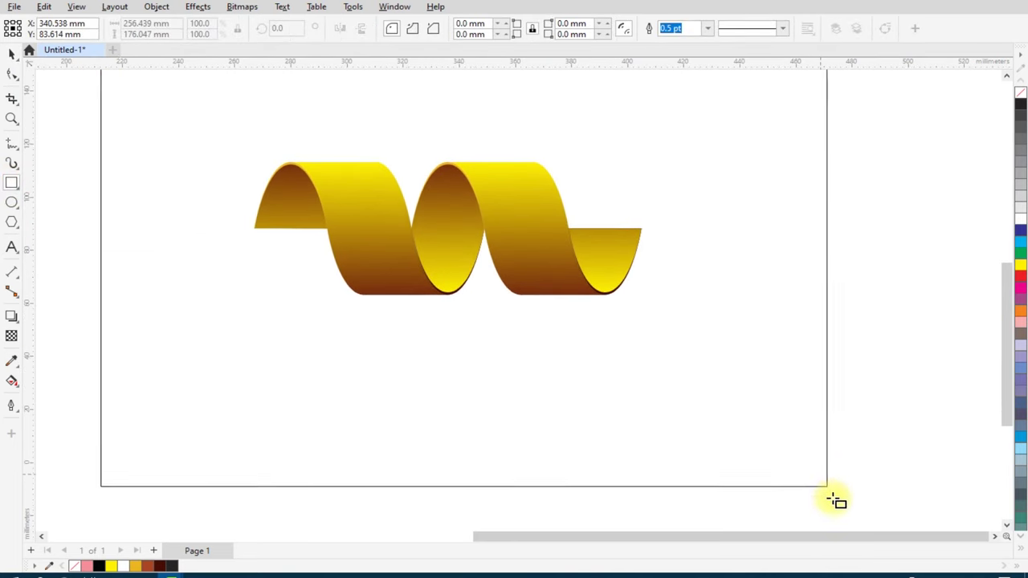
click(1021, 106)
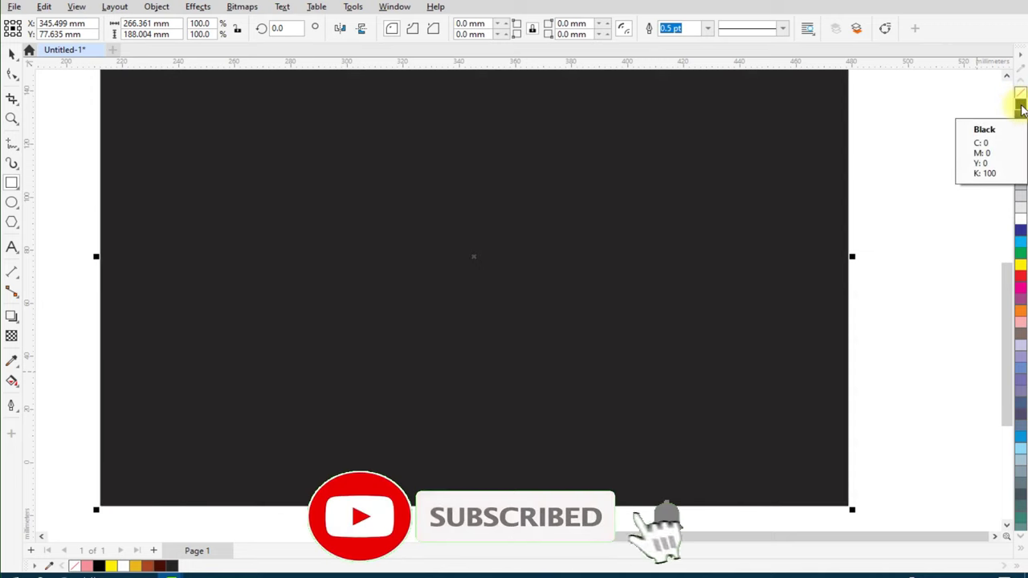
key(shift+Page_Down)
scroll(470, 255, up, 1)
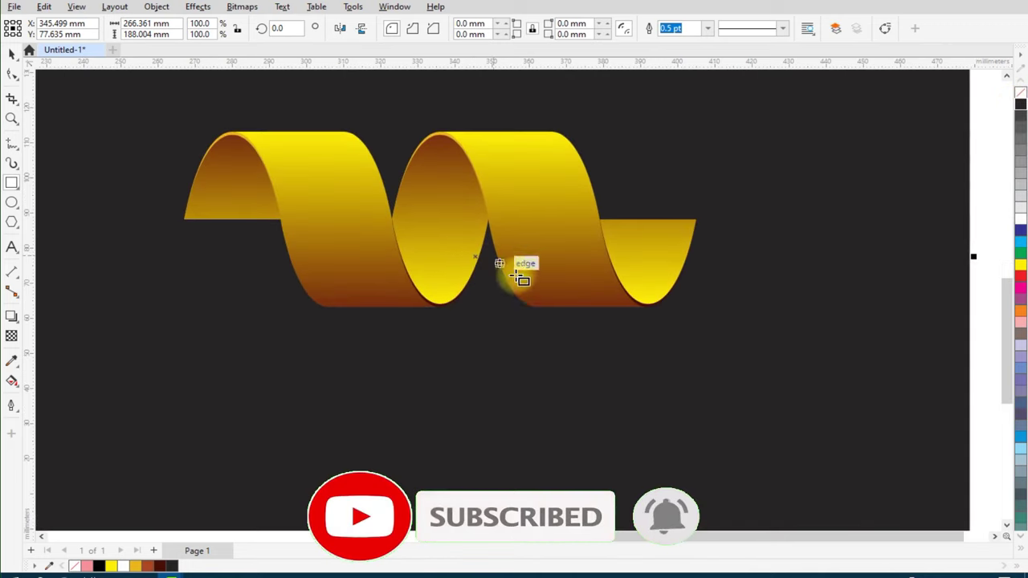
scroll(509, 271, down, 2)
click(12, 52)
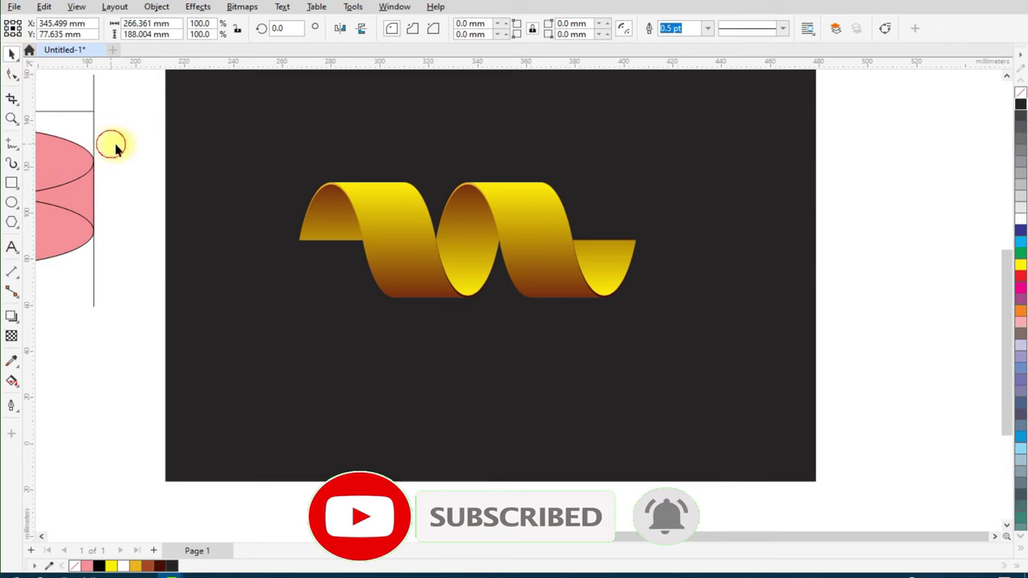
drag(132, 136, 697, 336)
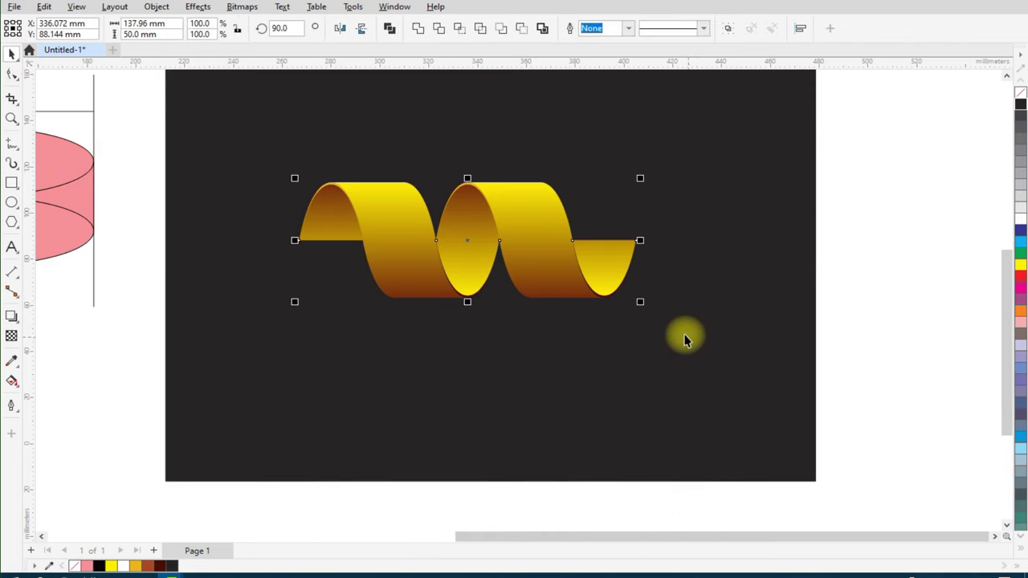
Group the ribbon, place a vertically mirrored copy beneath it, and nudge the copy down.
key(ctrl+g)
scroll(489, 215, up, 1)
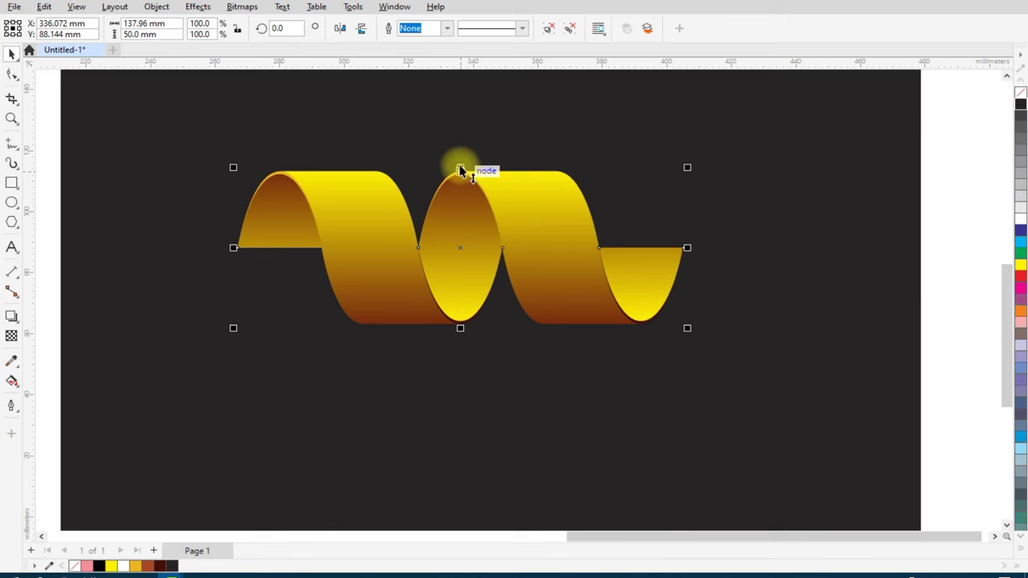
drag(460, 169, 471, 355)
scroll(442, 367, down, 1)
scroll(463, 366, up, 2)
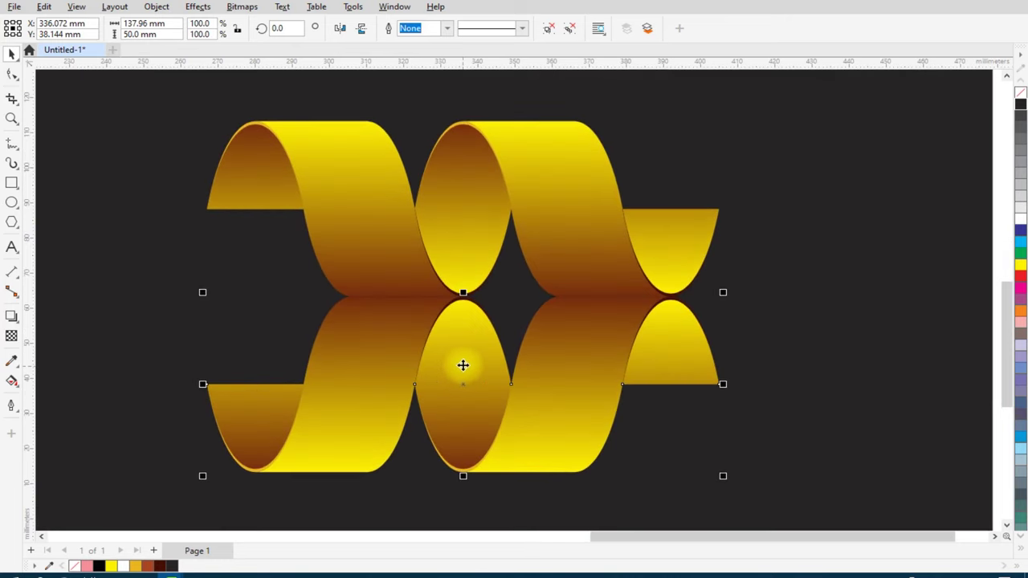
click(466, 335)
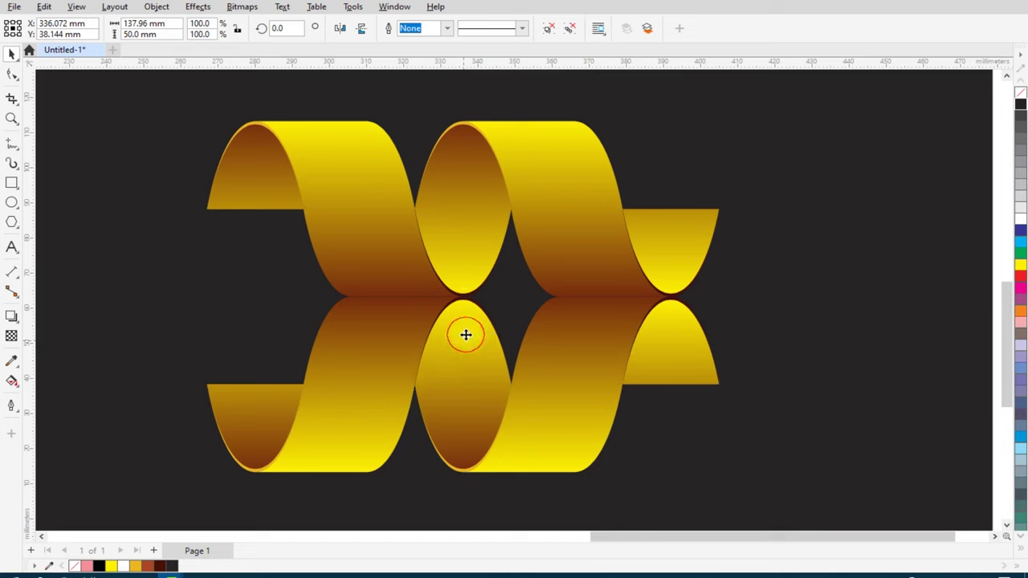
click(466, 341)
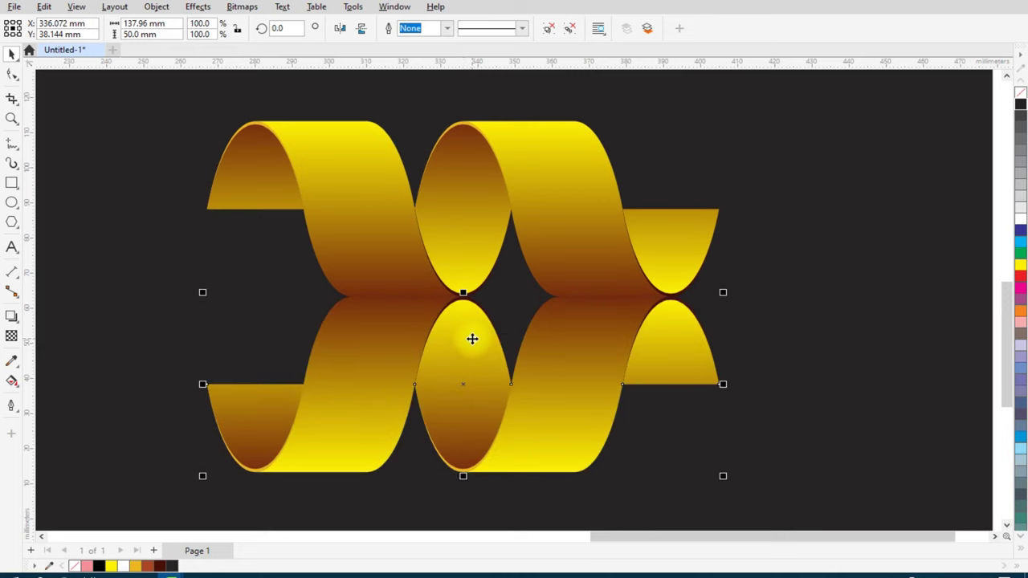
key(Down)
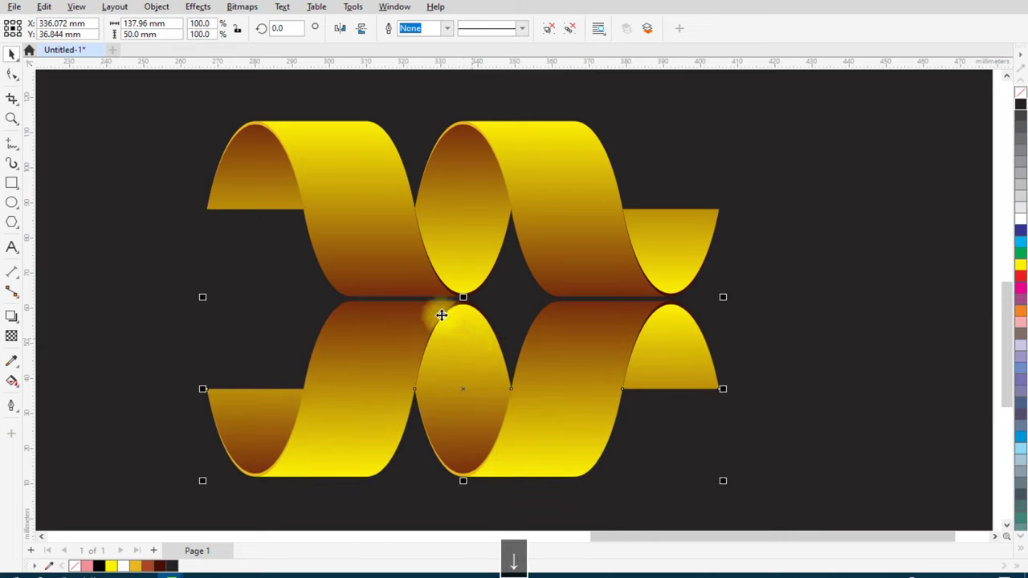
click(11, 335)
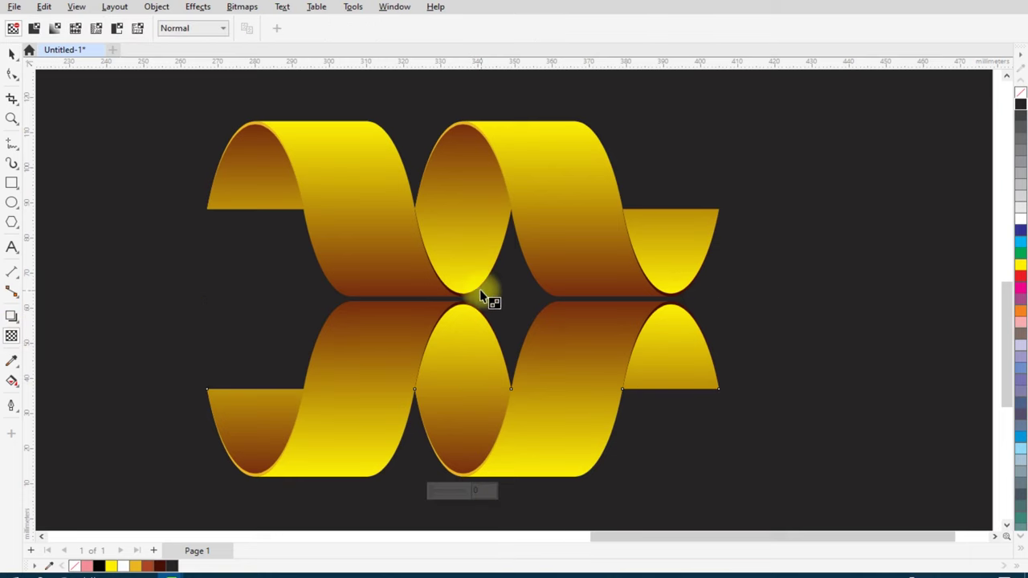
Apply a downward linear transparency to the mirrored copy, with the fade starting at its top and ending sooner.
drag(478, 277, 477, 409)
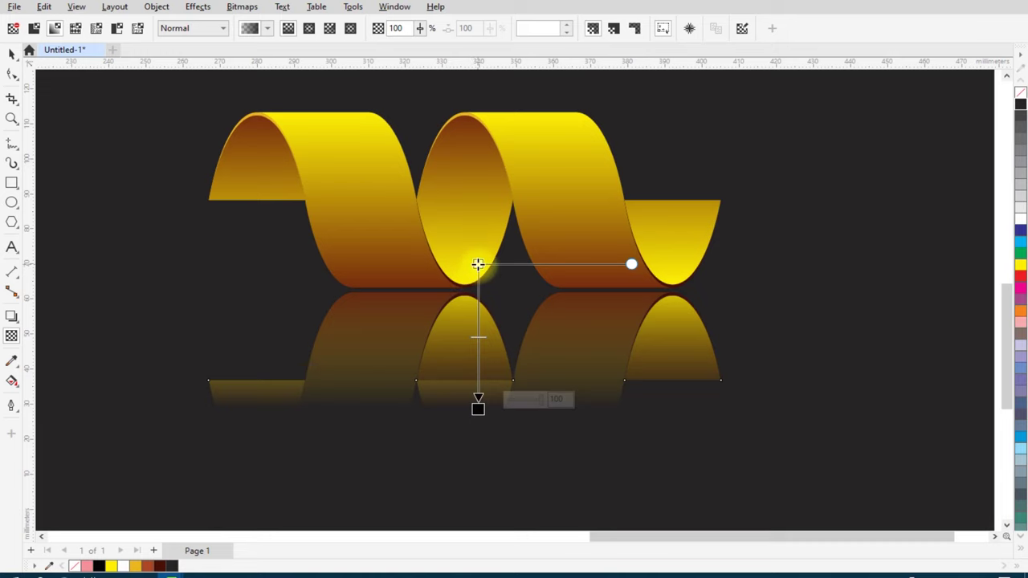
drag(478, 265, 478, 214)
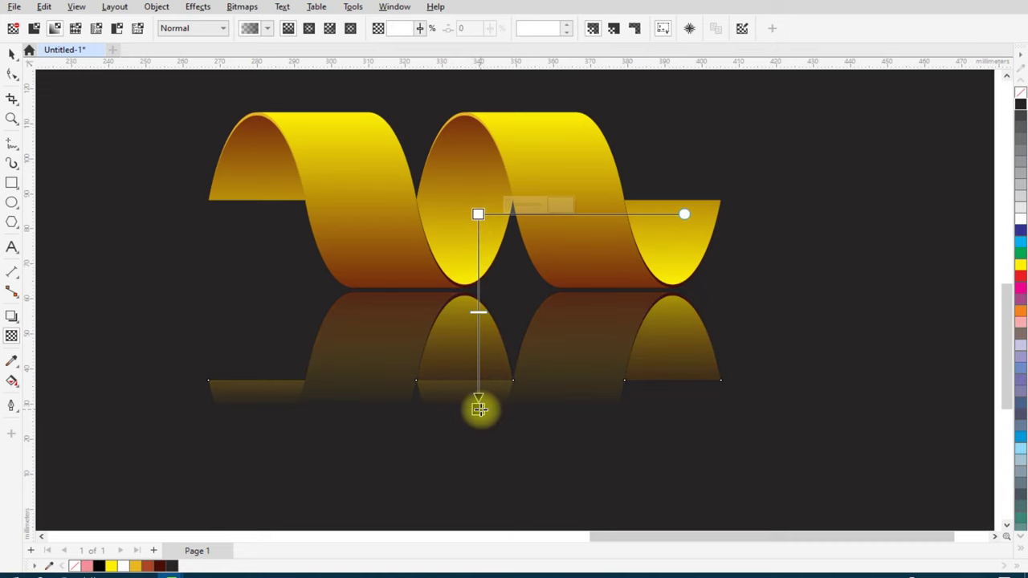
drag(479, 410, 478, 378)
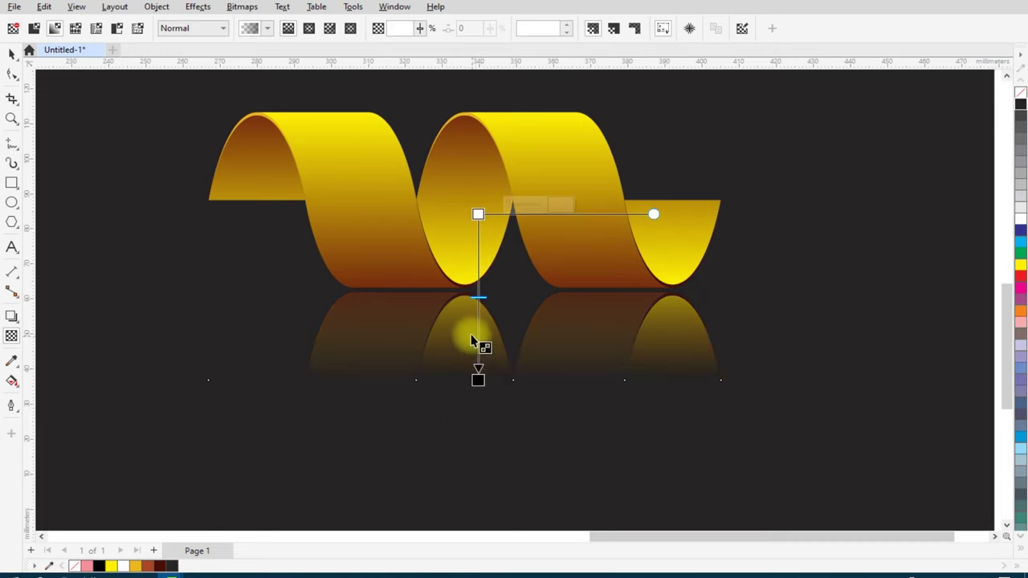
scroll(474, 332, down, 1)
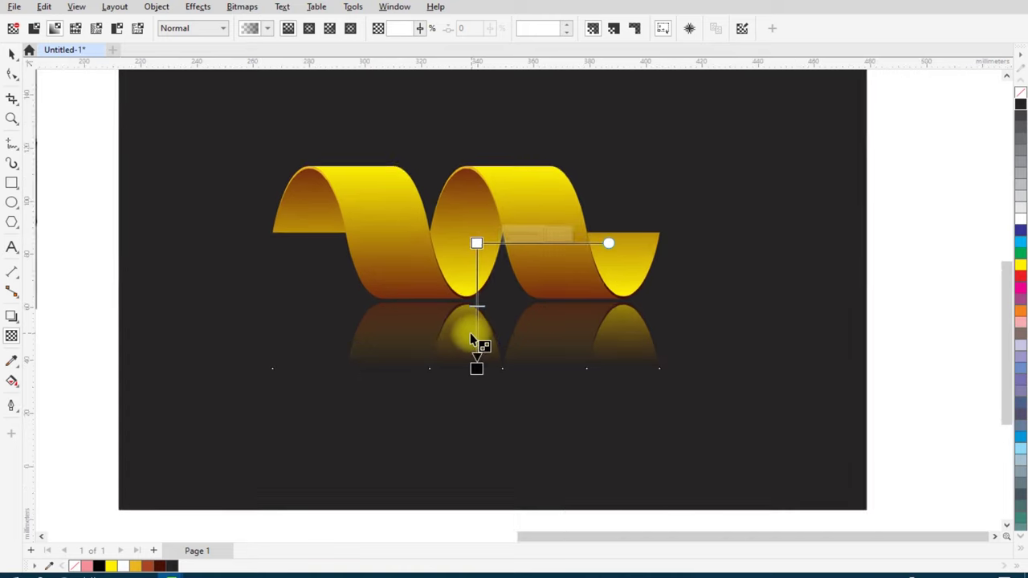
click(13, 53)
scroll(375, 149, up, 1)
Delete the black background rectangle behind the ribbon and its reflection.
click(819, 168)
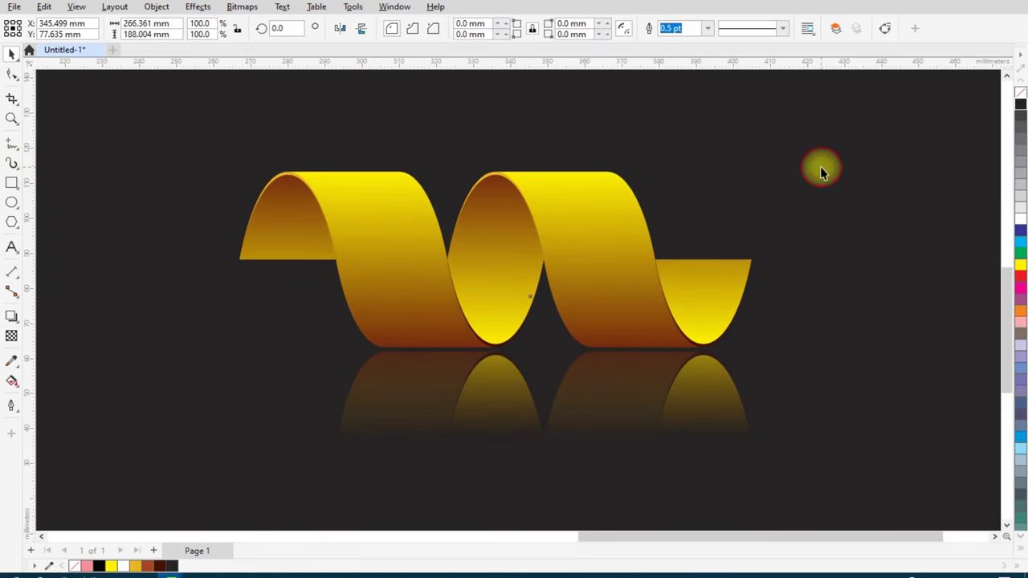
key(Delete)
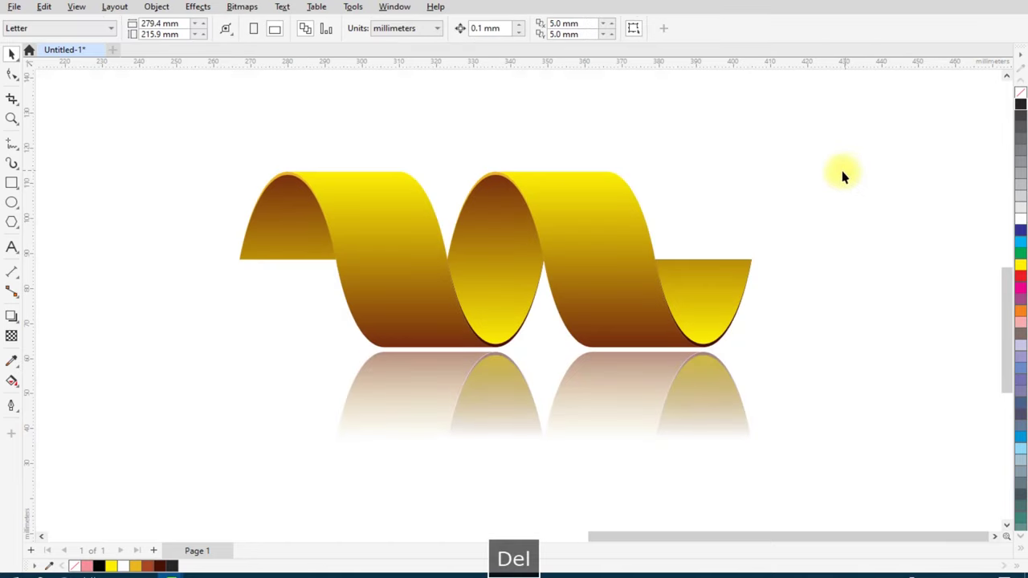
scroll(673, 369, up, 1)
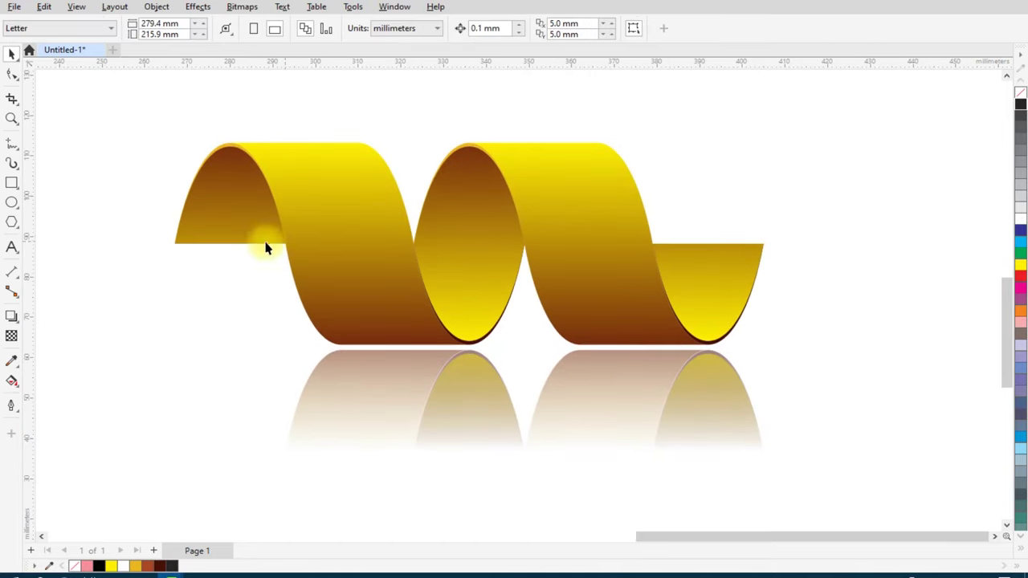